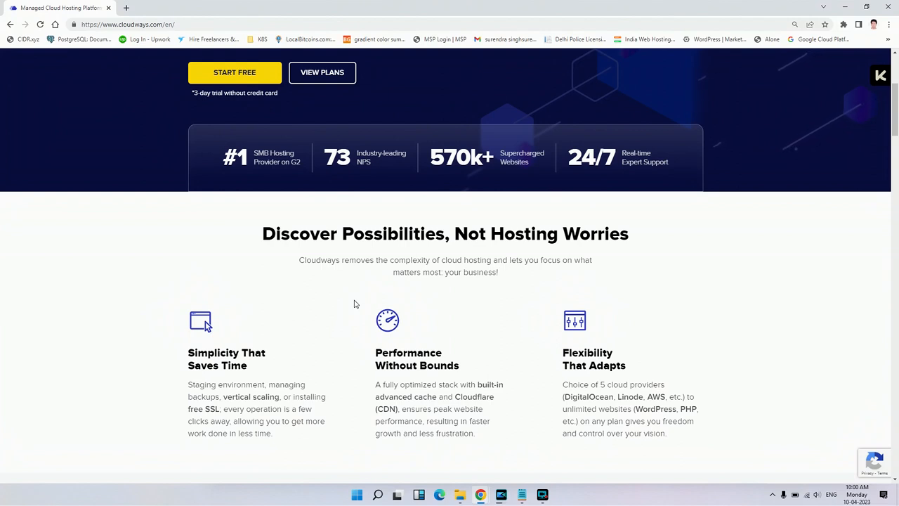
- Open the Cloudways pricing plans page from the home page
scroll(355, 303, up, 1)
scroll(355, 304, up, 1)
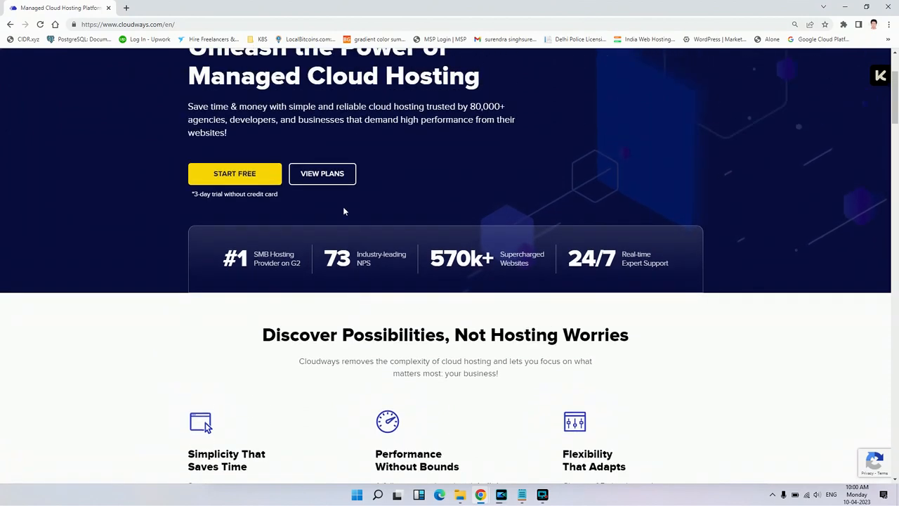
click(327, 174)
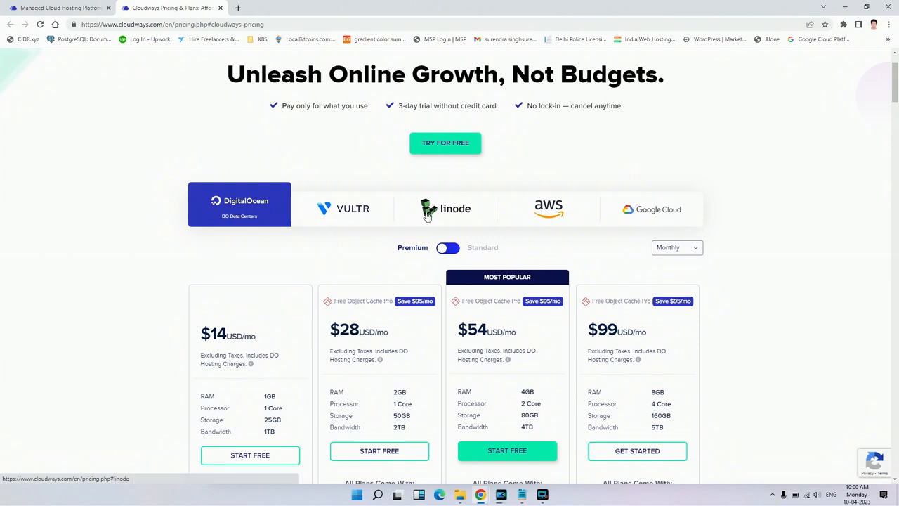
- Compare the monthly hosting plans for Vultr, Linode and DigitalOcean, including the features that come with the DigitalOcean plans
click(340, 210)
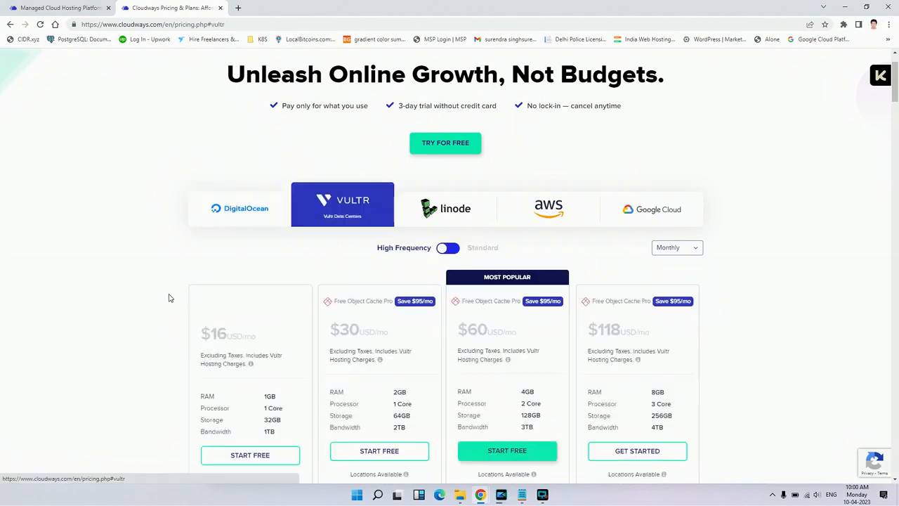
click(437, 223)
scroll(334, 247, down, 3)
scroll(333, 247, up, 2)
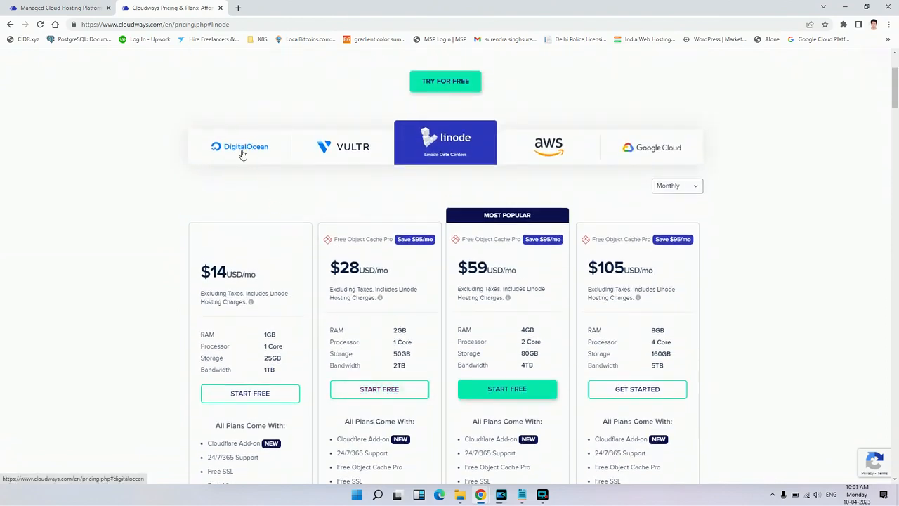
click(241, 151)
scroll(169, 366, down, 4)
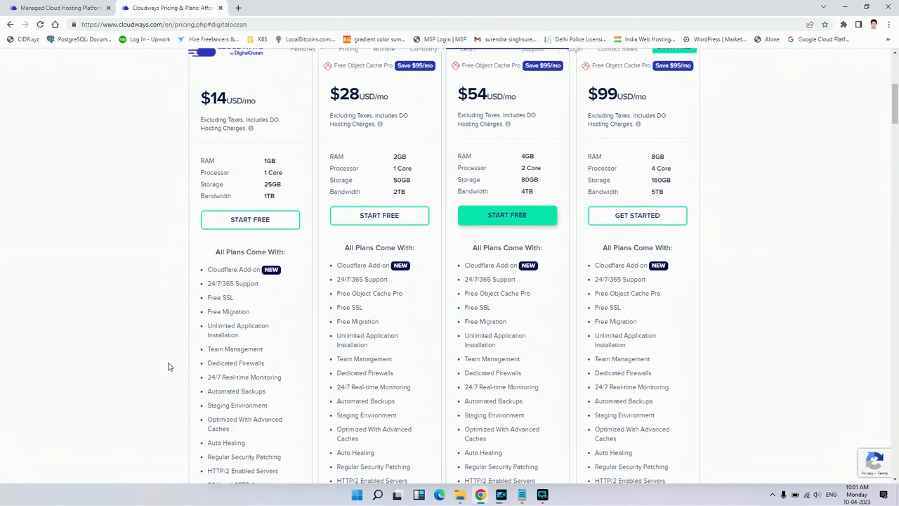
scroll(169, 366, down, 2)
scroll(168, 366, up, 7)
scroll(169, 367, up, 1)
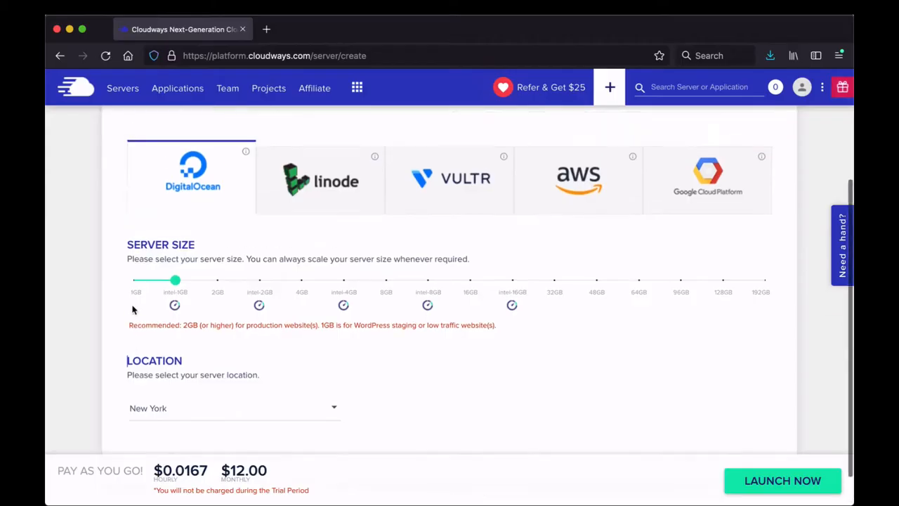
- Launch the managed WordPress application on the DigitalOcean server as configured and dismiss the referral credit offer
scroll(133, 307, up, 3)
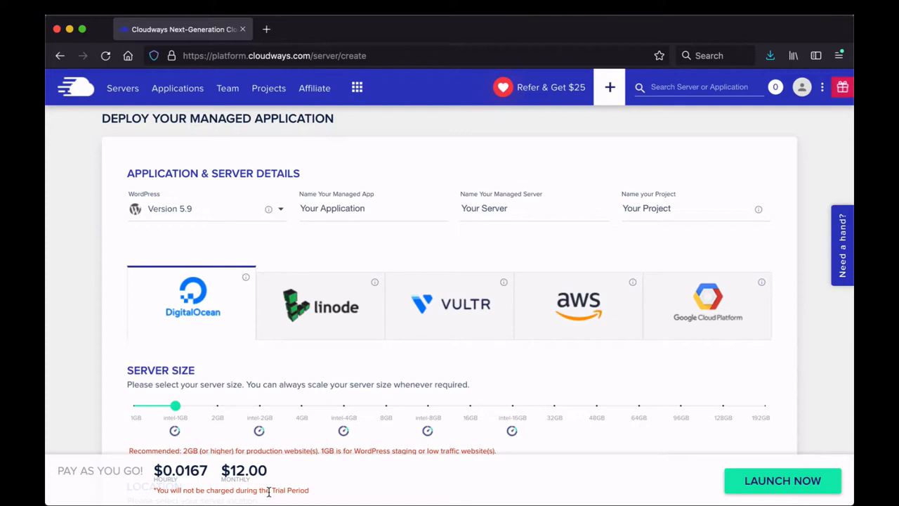
click(772, 486)
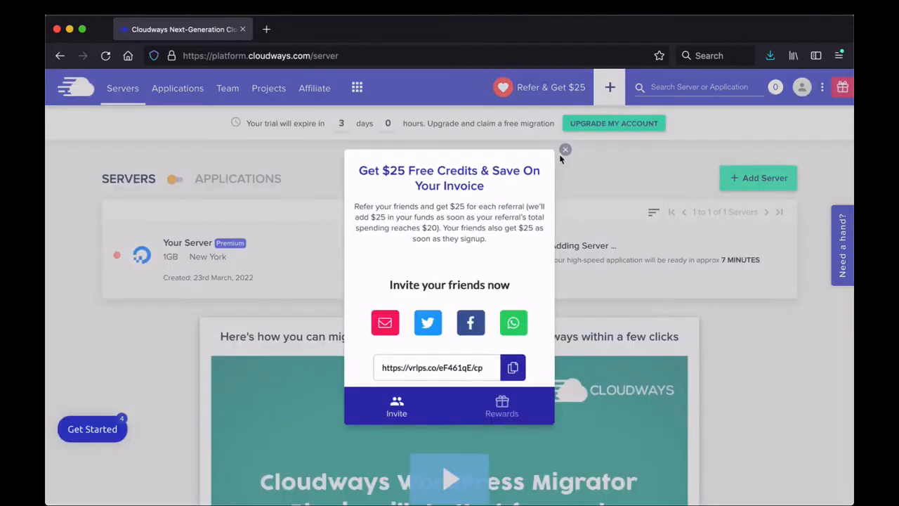
click(563, 148)
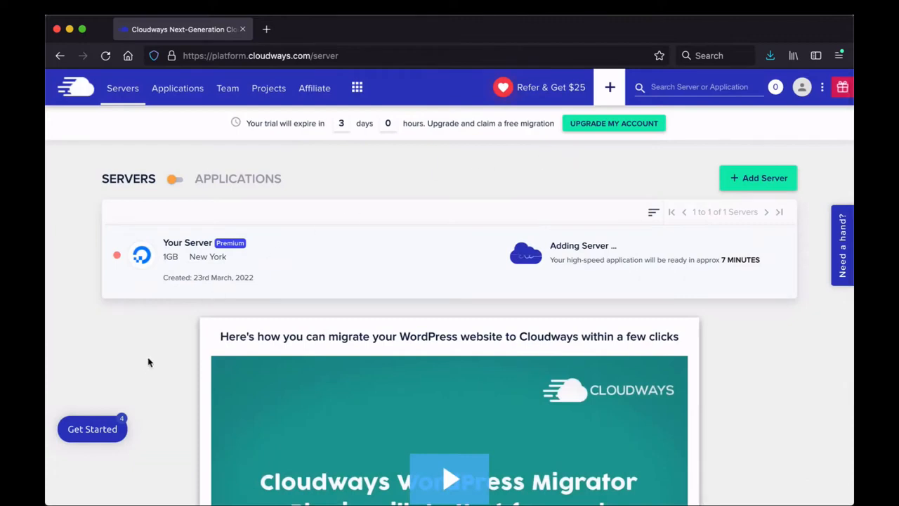
- Look over the server list and the WordPress migration video section while the server is being added
scroll(149, 362, down, 1)
scroll(149, 362, down, 2)
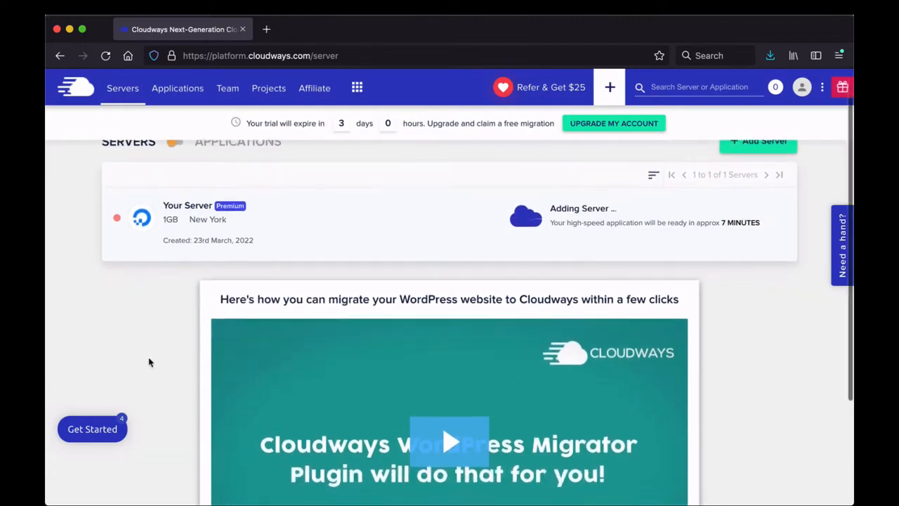
scroll(148, 363, down, 2)
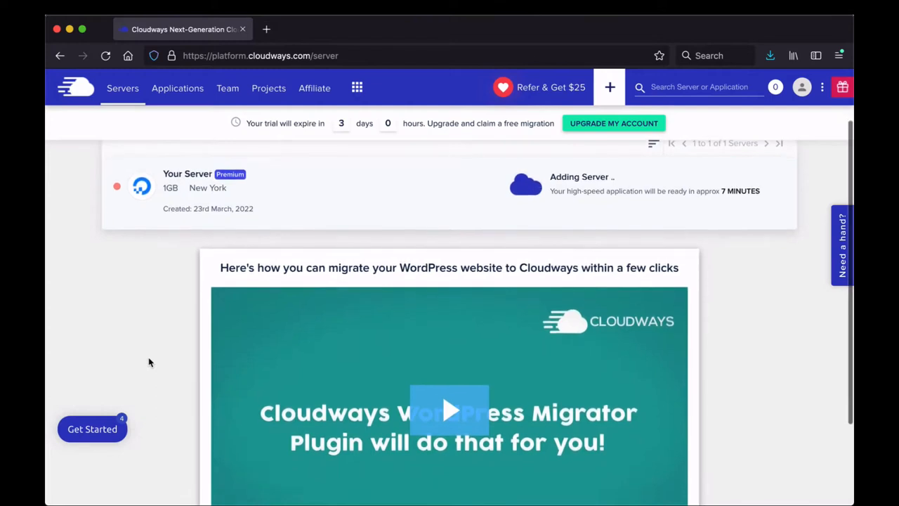
scroll(148, 363, down, 1)
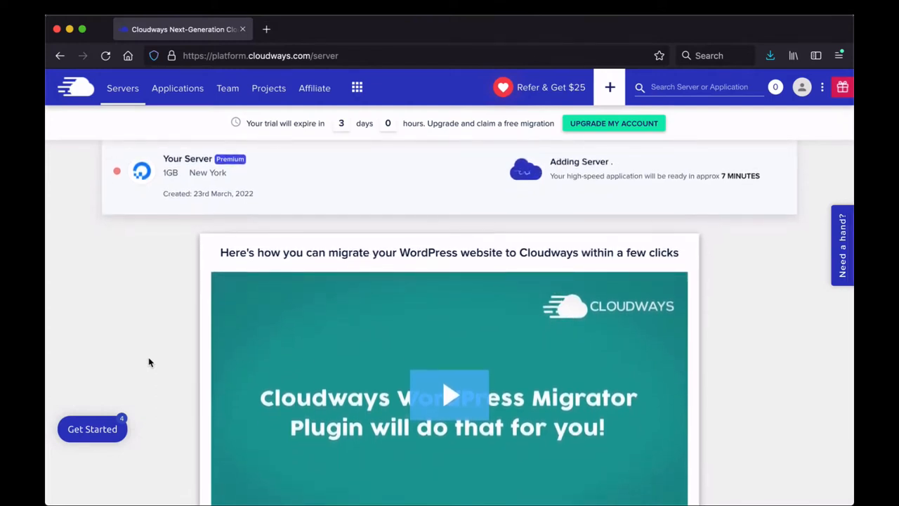
scroll(151, 363, down, 2)
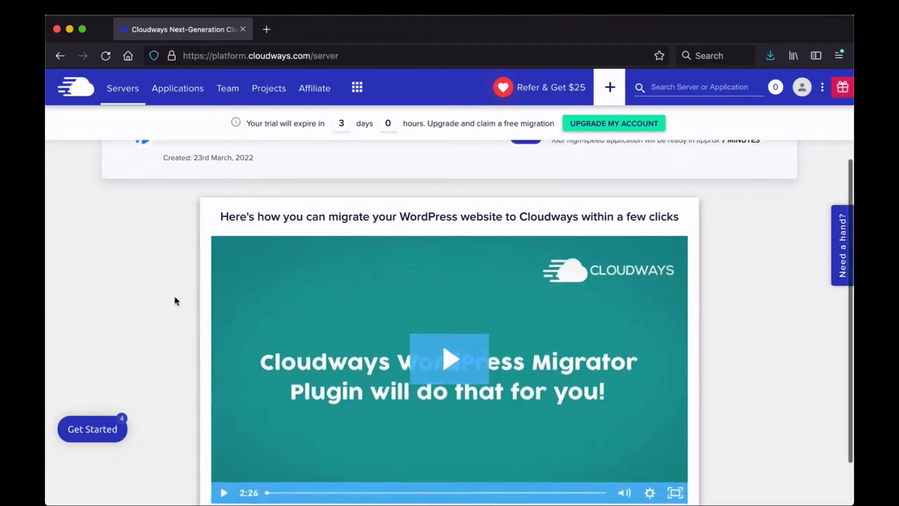
scroll(175, 300, up, 6)
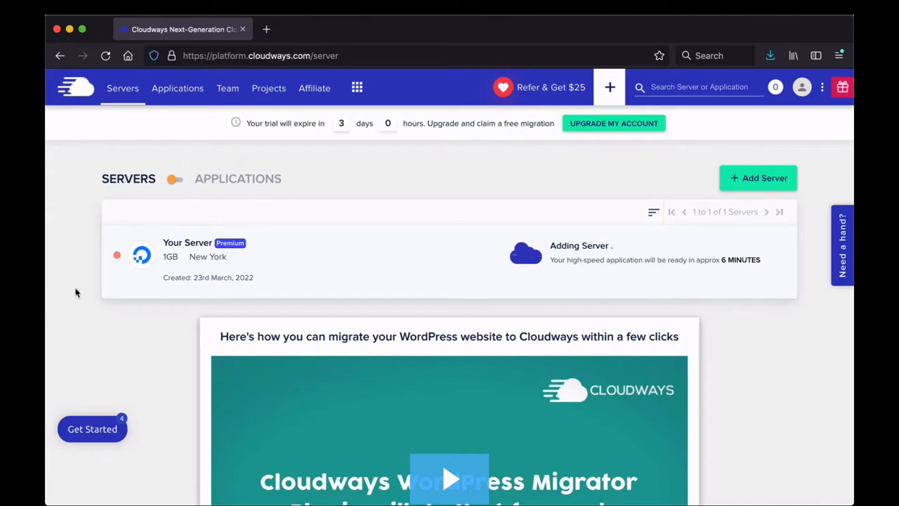
scroll(75, 295, down, 1)
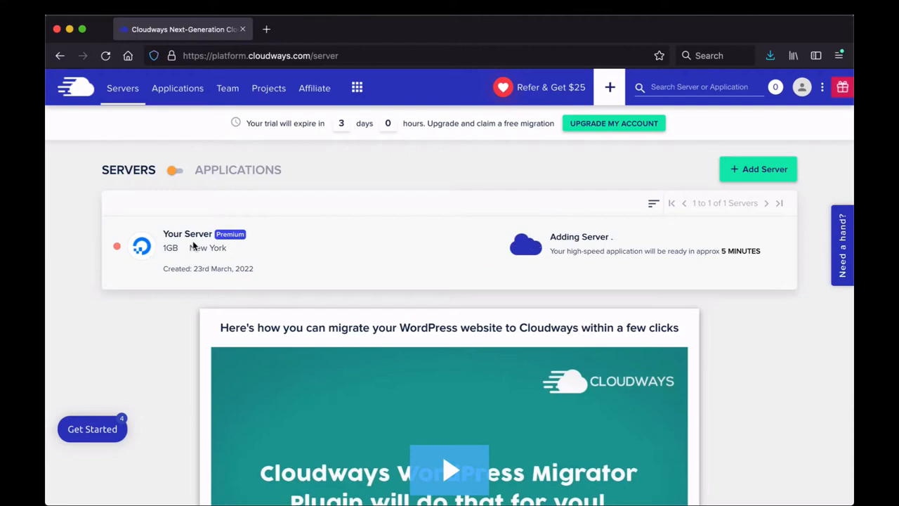
- View the Team and Affiliate Program pages, including the list offering CloudwaysBot, Add-ons and Suggest A Feature
click(227, 90)
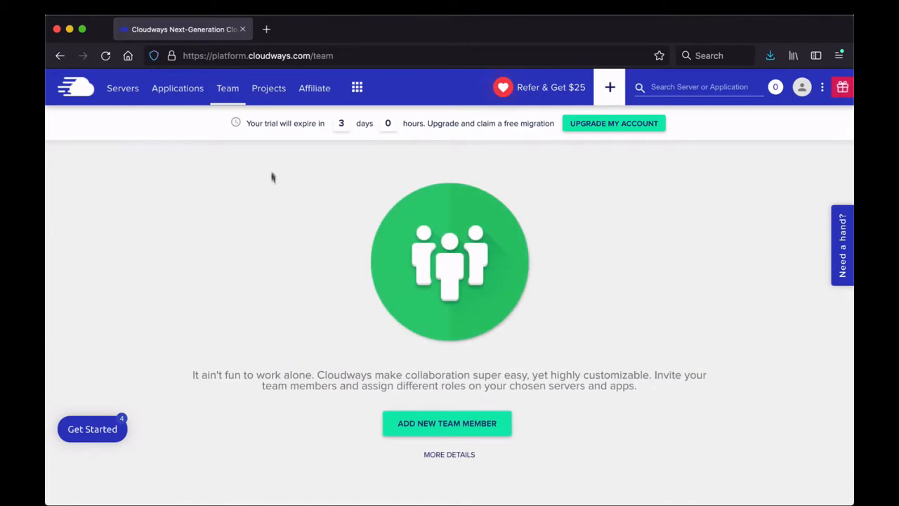
click(314, 97)
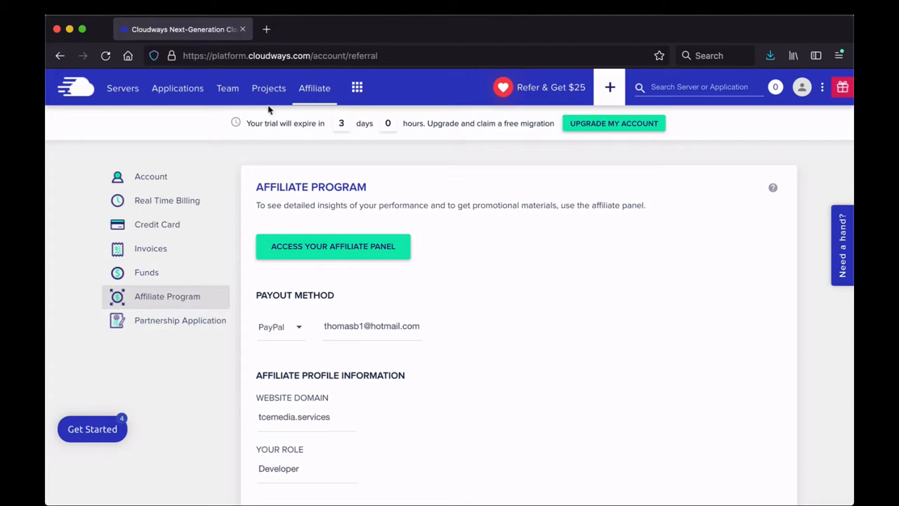
click(358, 91)
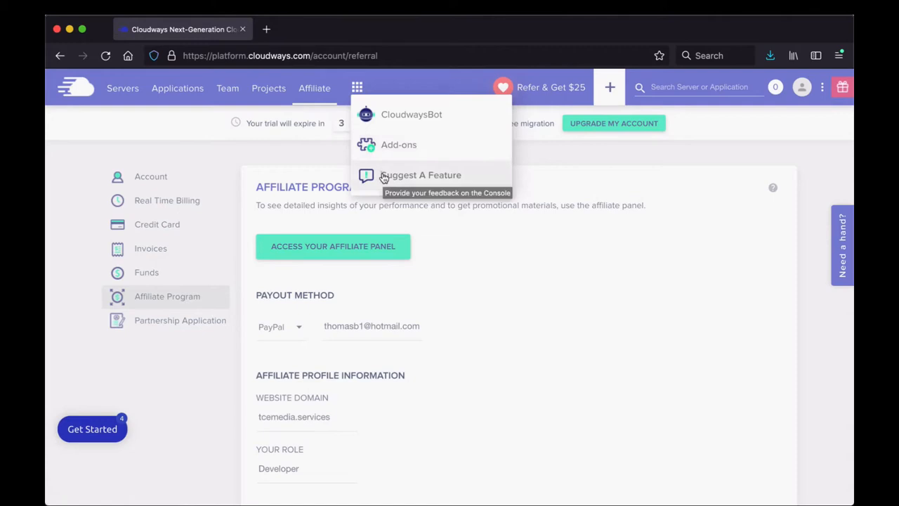
click(550, 161)
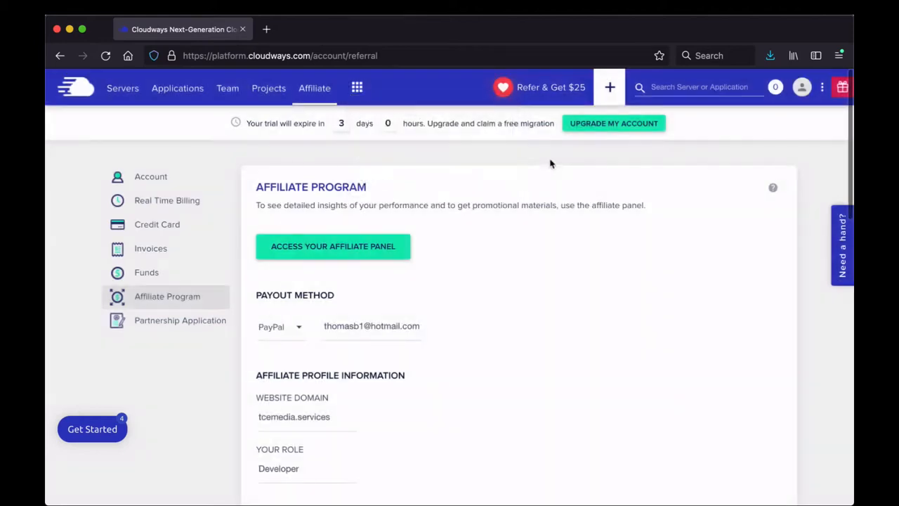
click(610, 88)
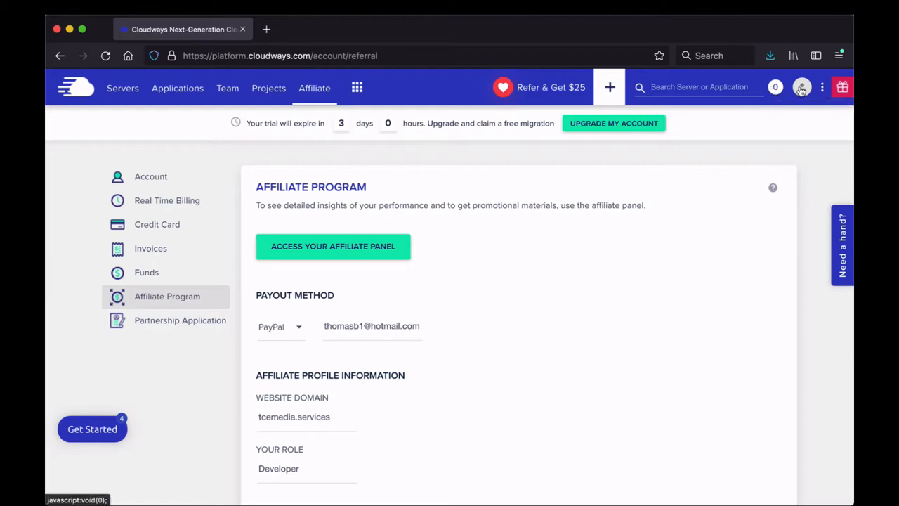
- Look at the account profile options and the additional options containing What's new, closing each without choosing anything
click(802, 88)
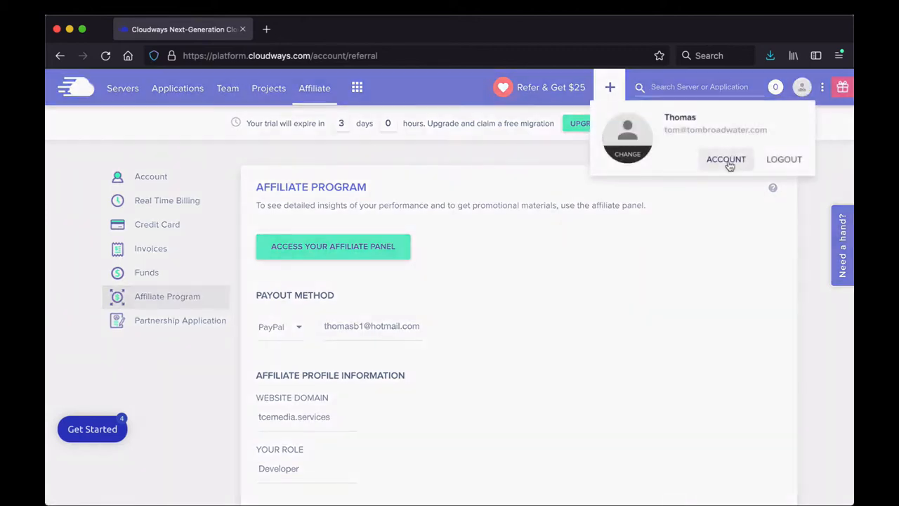
click(837, 160)
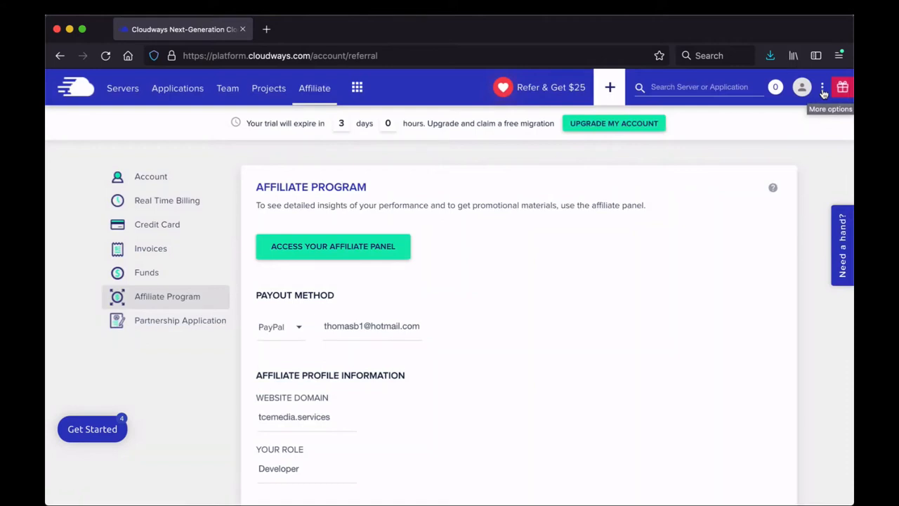
click(823, 91)
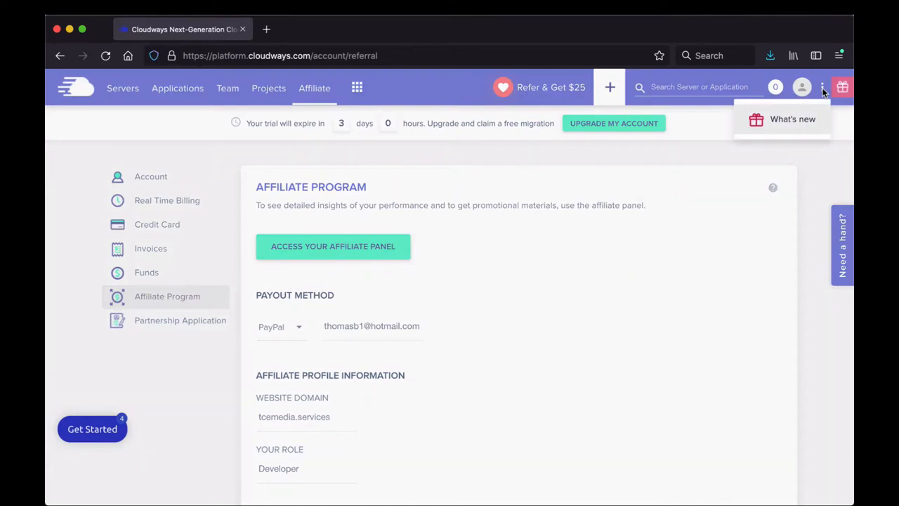
click(845, 128)
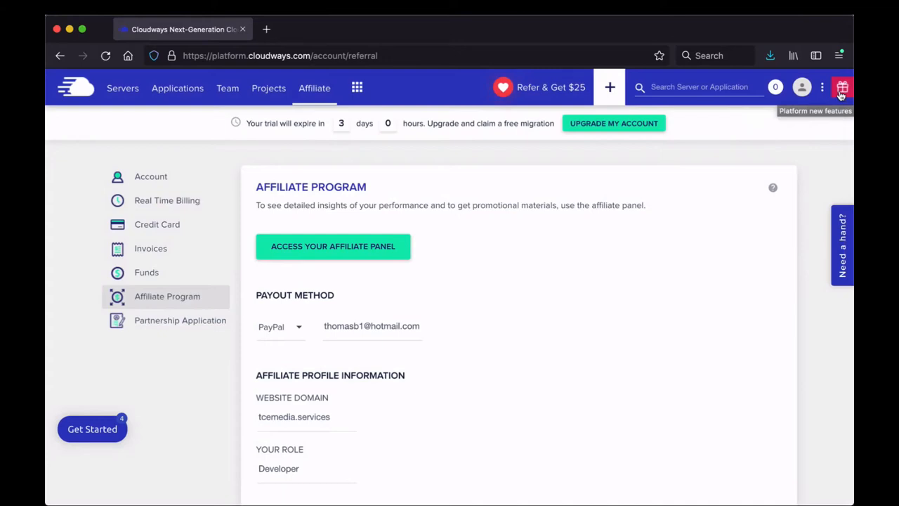
- Go to the server list, view the applications list and return to the servers
click(122, 88)
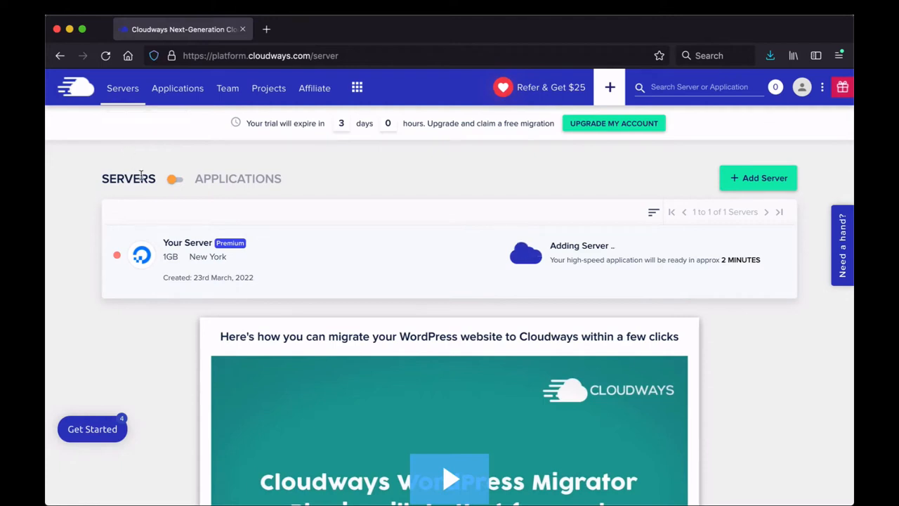
click(174, 180)
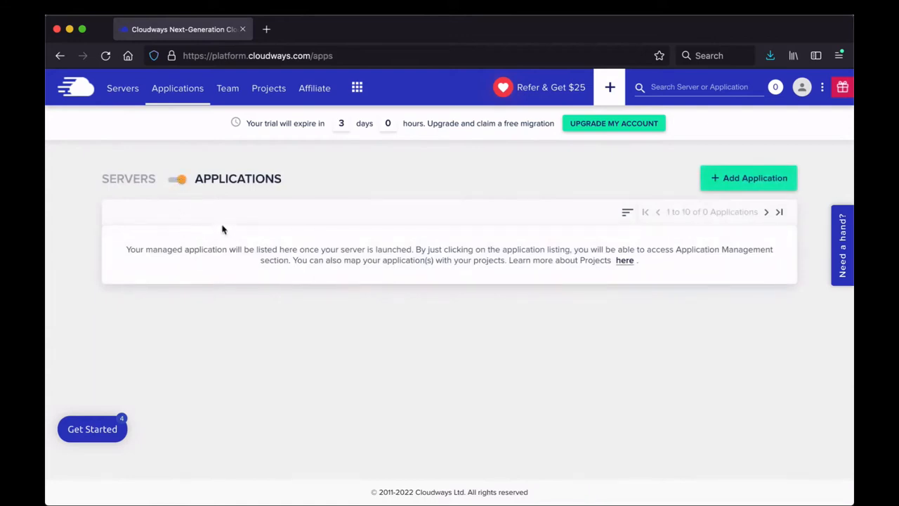
click(179, 181)
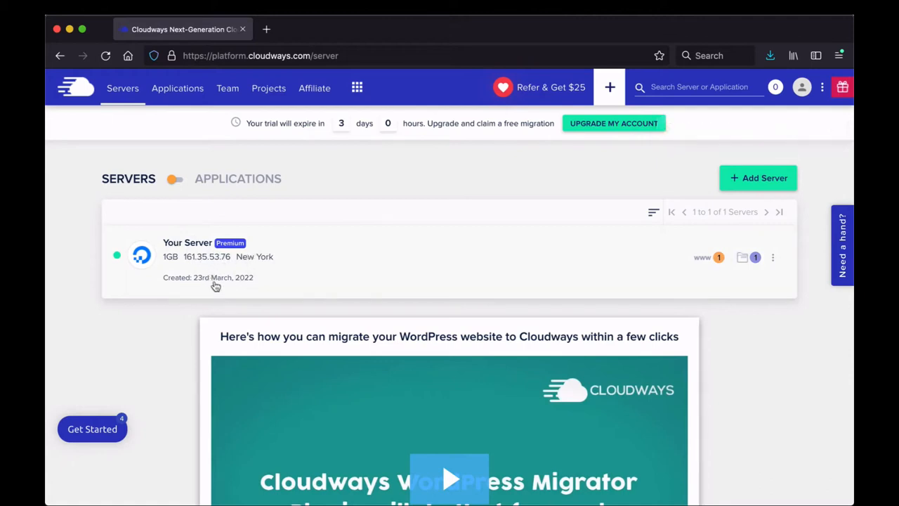
- Open the management page of Your Server at its master credentials and dismiss the introductory tip
click(189, 243)
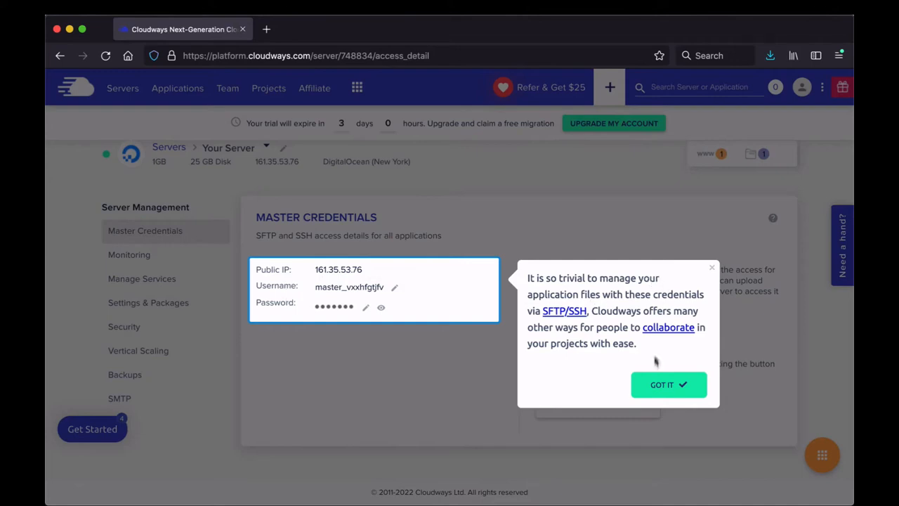
click(655, 389)
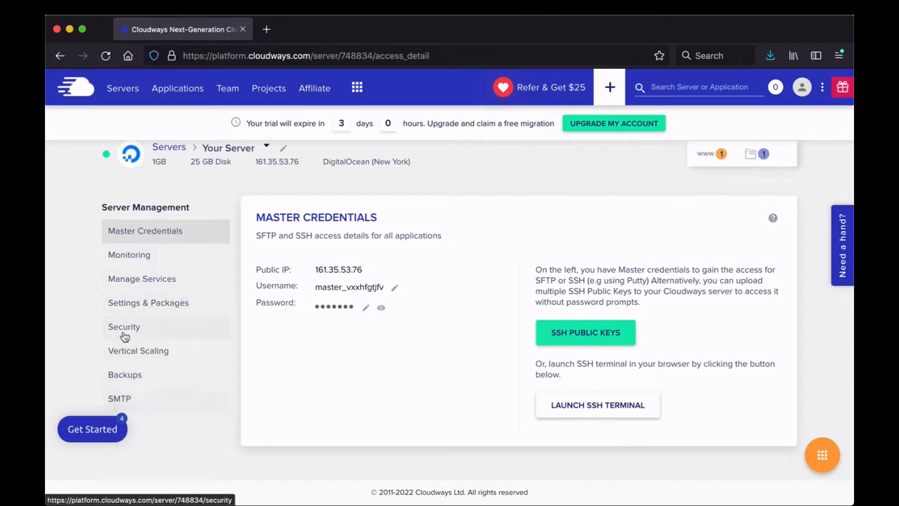
- Review the server's monitoring summary, covering RAM, CPU, disk and bandwidth usage
click(118, 266)
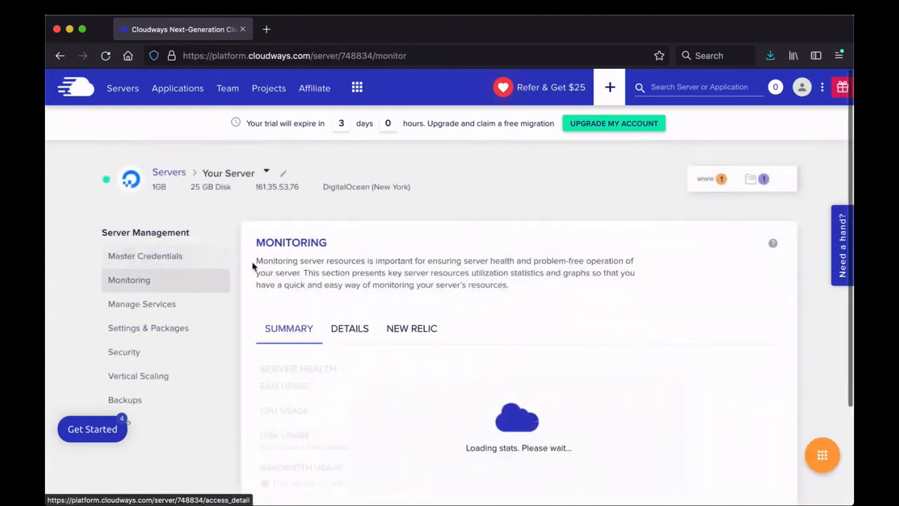
scroll(253, 266, down, 2)
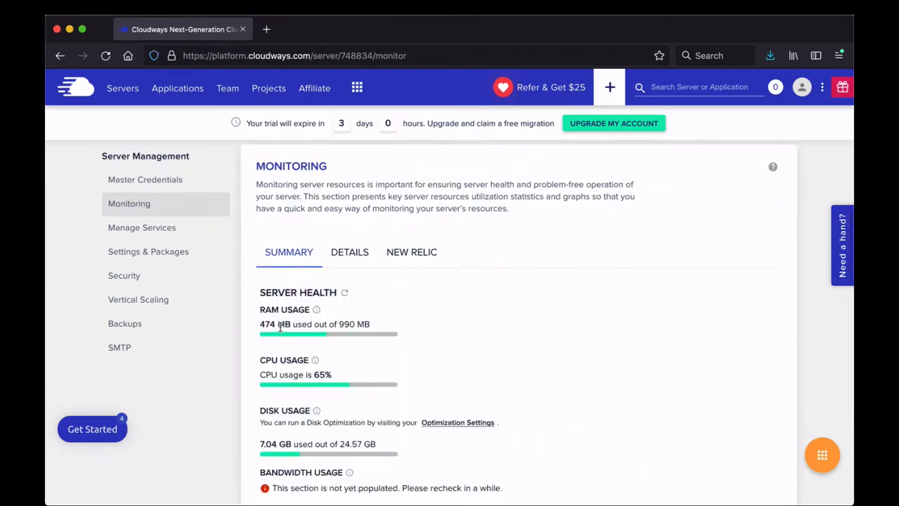
scroll(283, 356, down, 2)
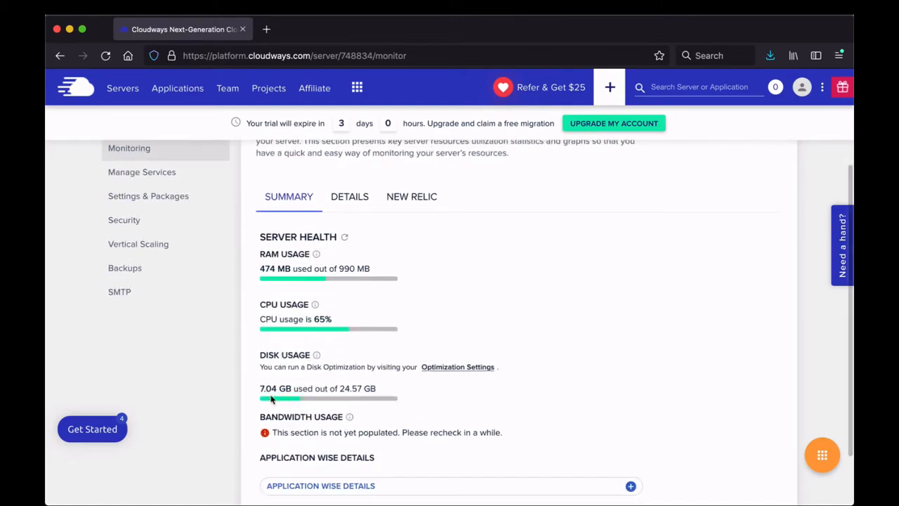
scroll(271, 399, down, 1)
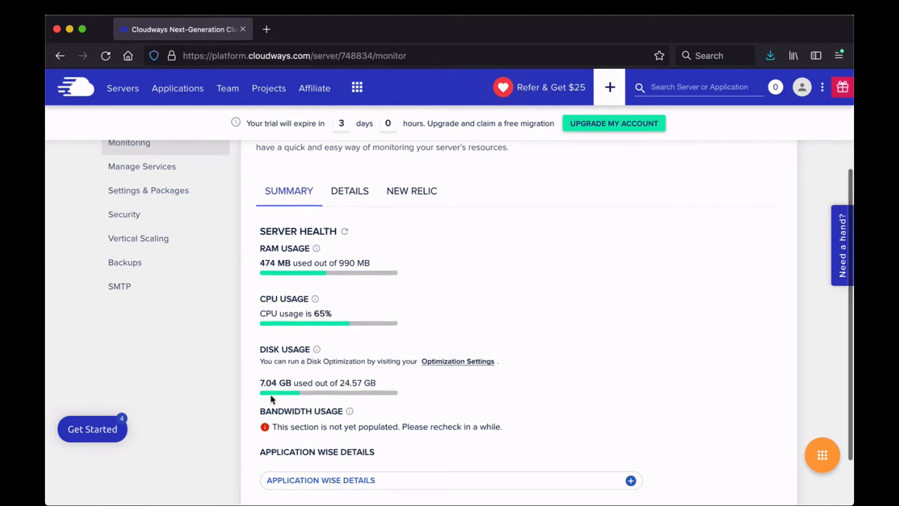
scroll(271, 399, down, 1)
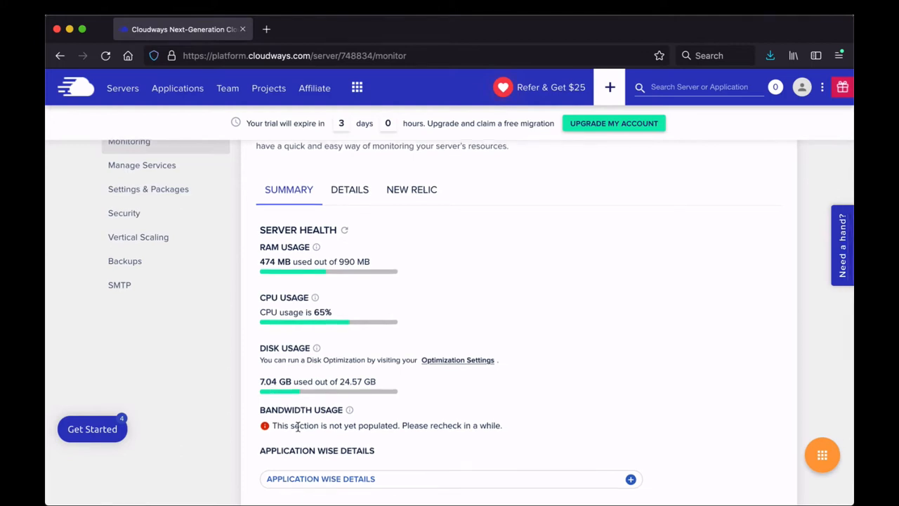
scroll(297, 425, up, 3)
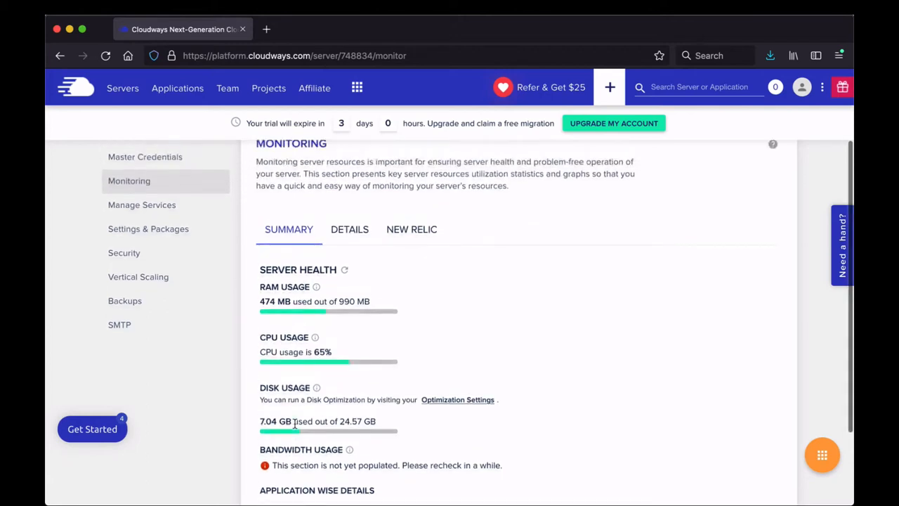
- View the server's detailed monitoring charts and the New Relic monitoring section, and return to the monitoring summary
click(354, 241)
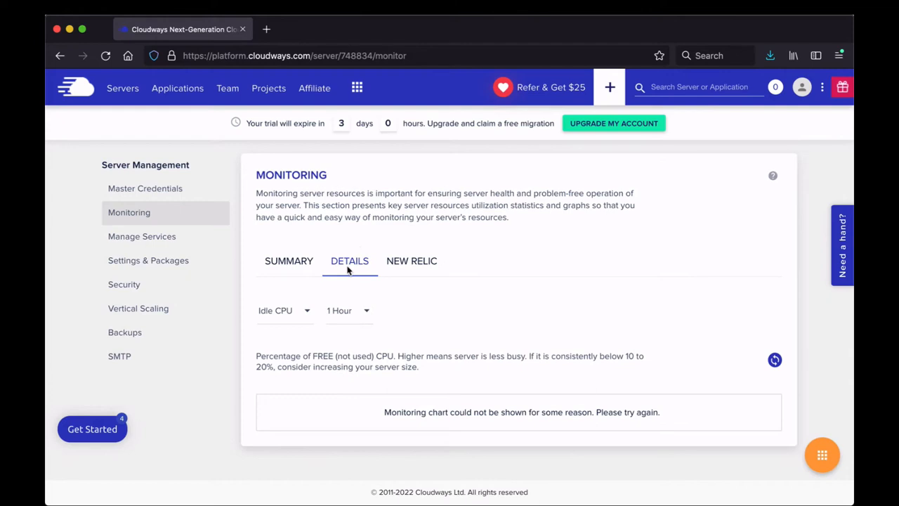
click(406, 267)
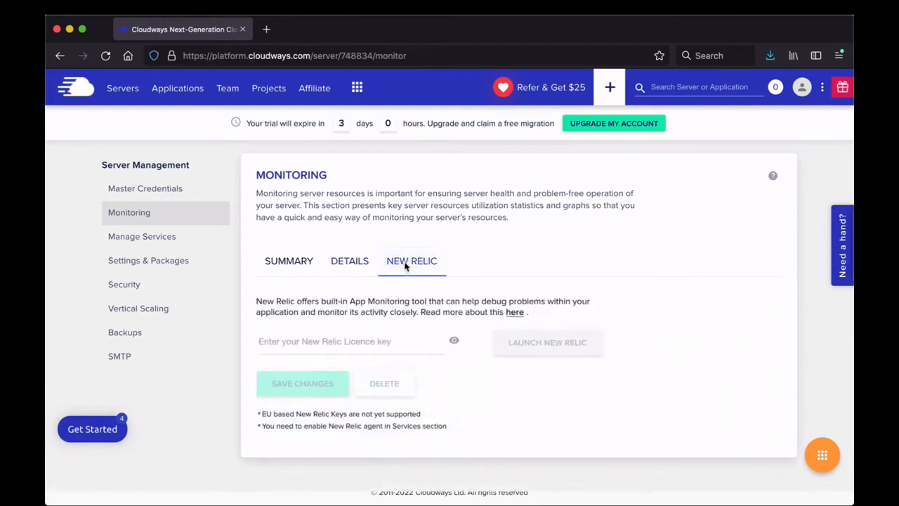
scroll(330, 254, down, 1)
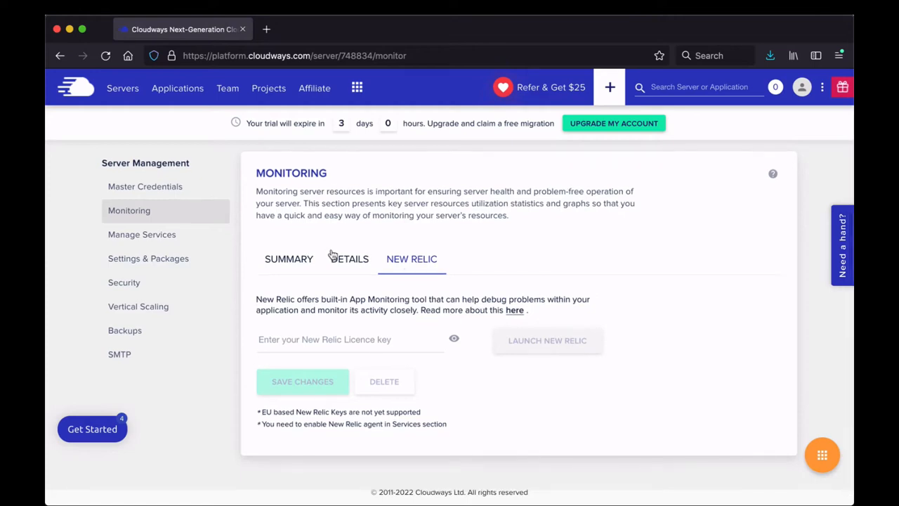
click(299, 261)
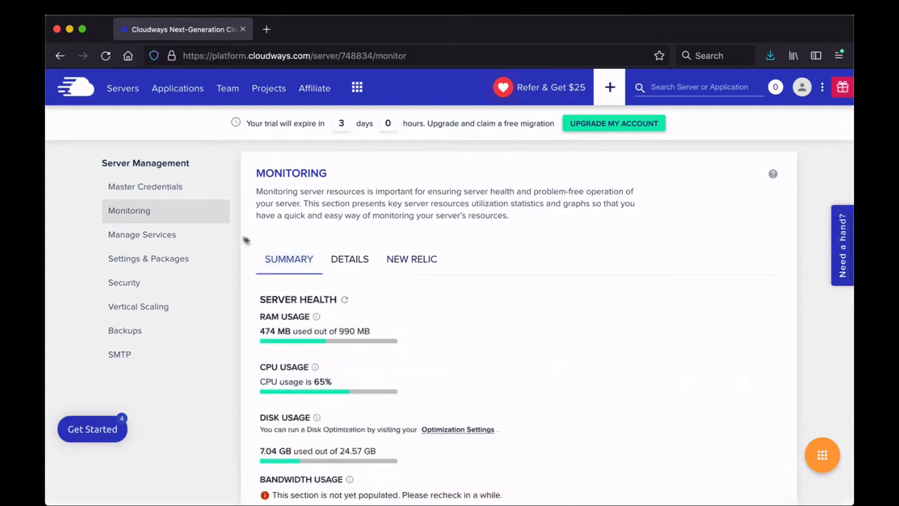
- Review the server's managed services from Apache to Varnish, including their status, control options and the explanations for New Relic, Nginx and Varnish
click(152, 242)
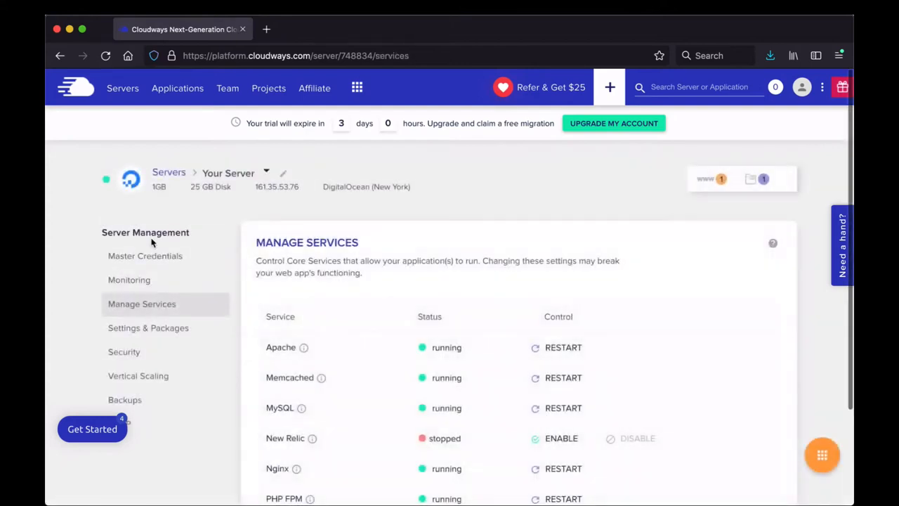
scroll(269, 301, down, 2)
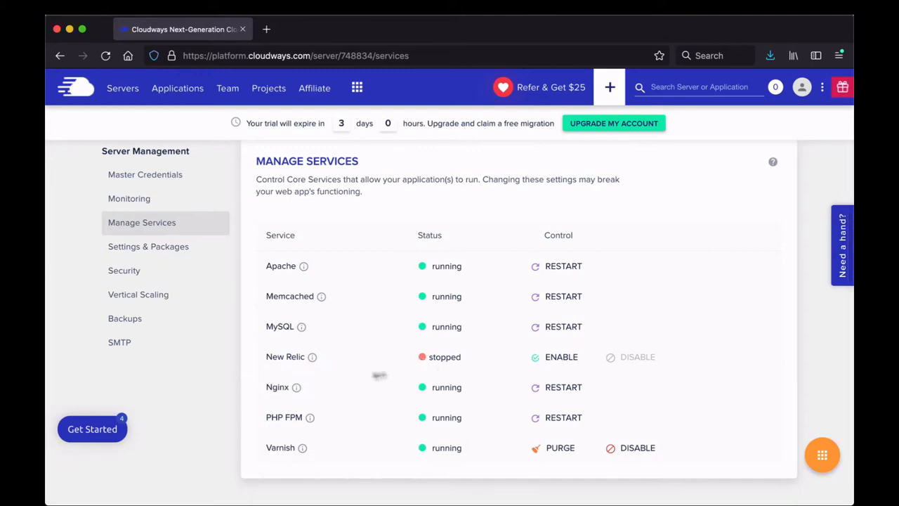
mouse_move(307, 365)
mouse_move(292, 397)
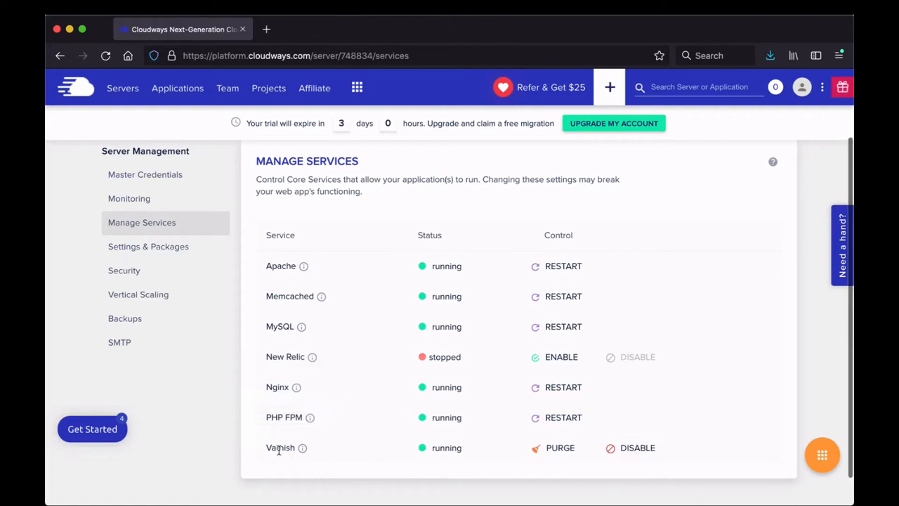
mouse_move(302, 449)
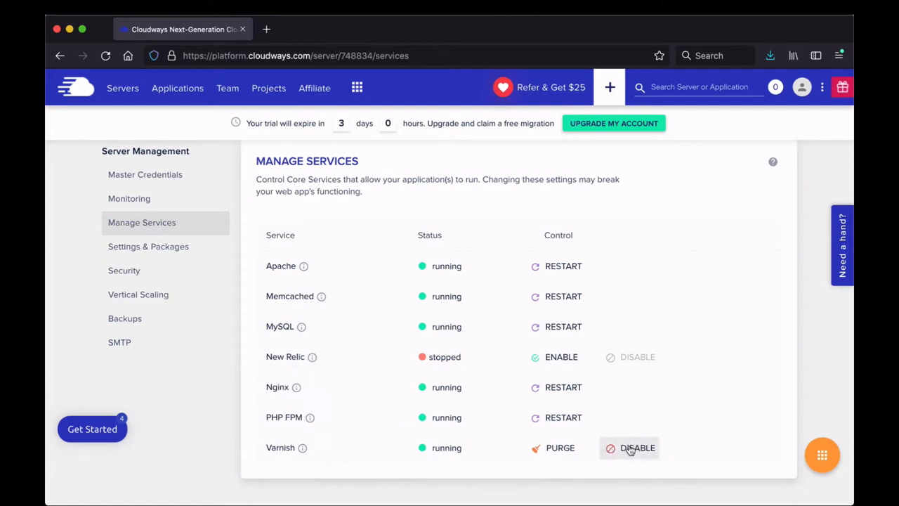
- Review the server's basic settings, from execution limit to error reporting, and look through the PHP timezone choices without selecting one
click(157, 255)
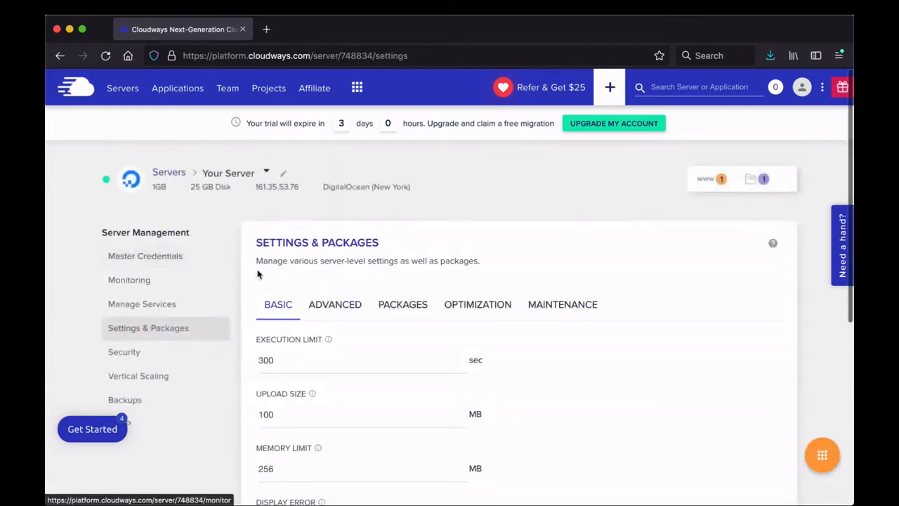
scroll(258, 274, down, 2)
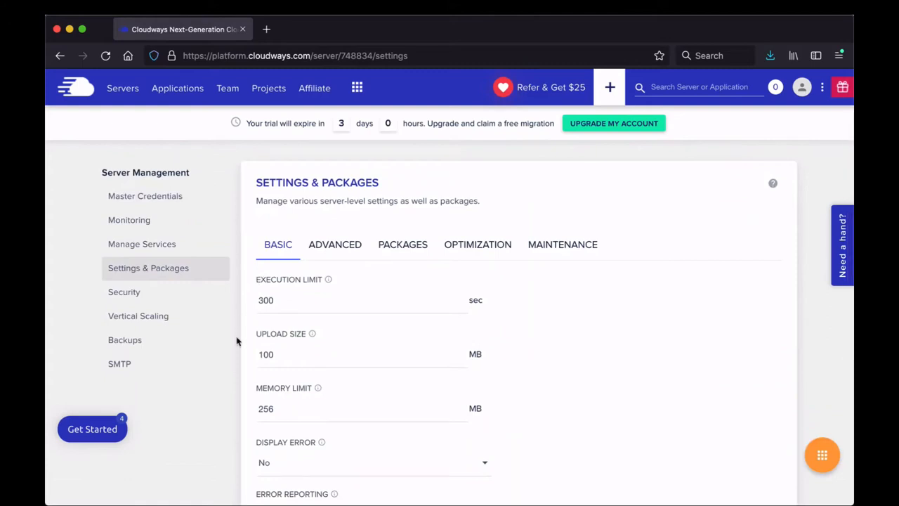
scroll(237, 341, down, 1)
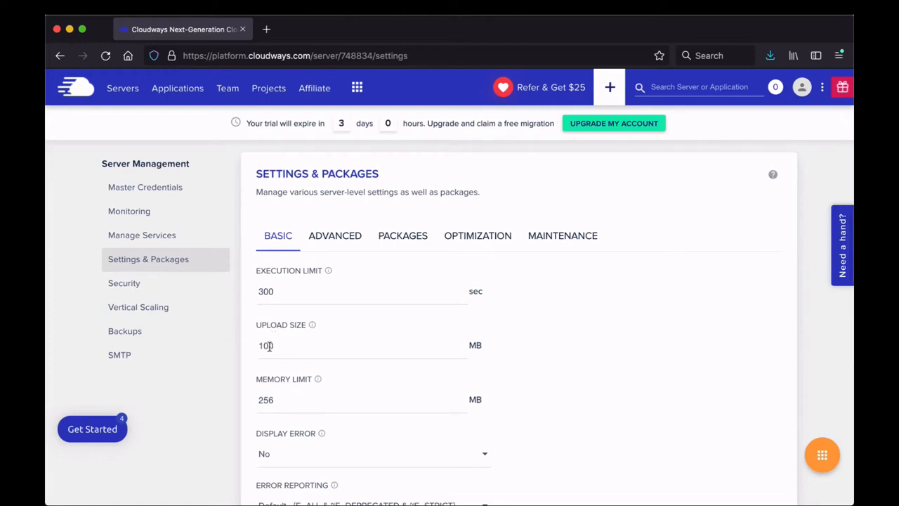
click(275, 402)
scroll(274, 401, down, 3)
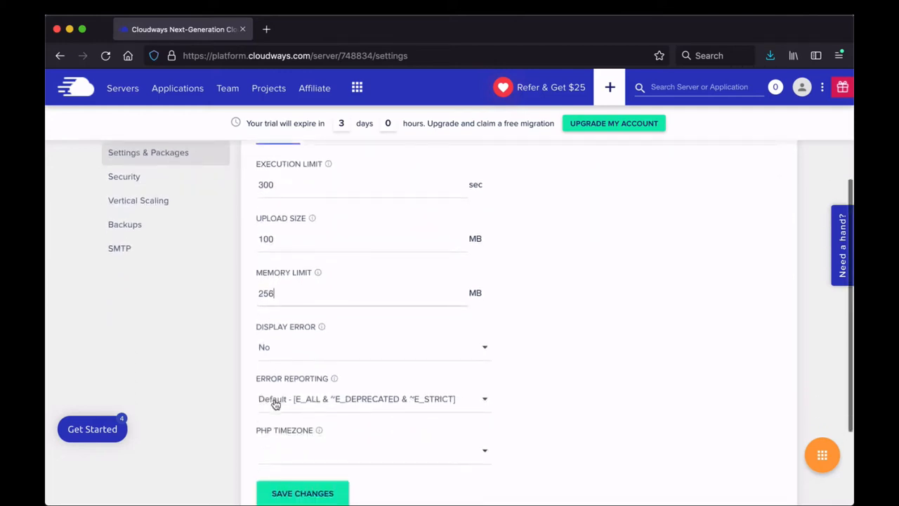
click(298, 454)
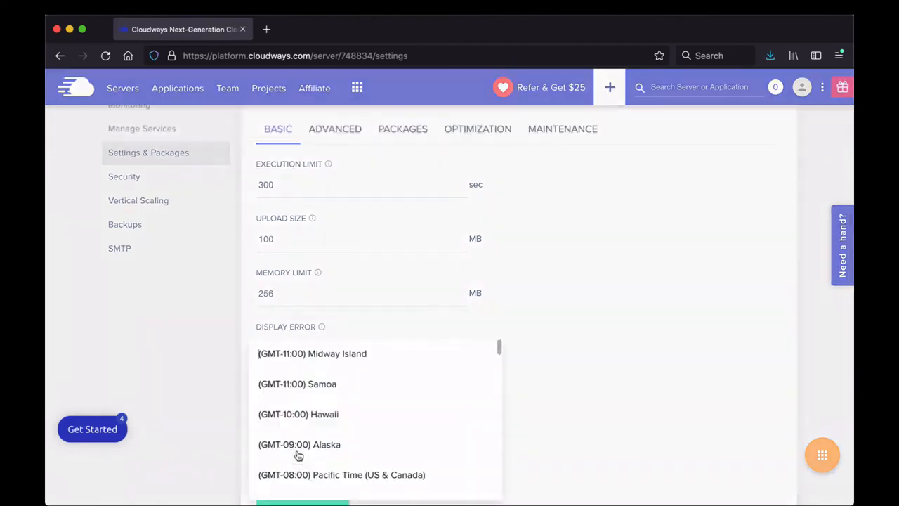
click(219, 447)
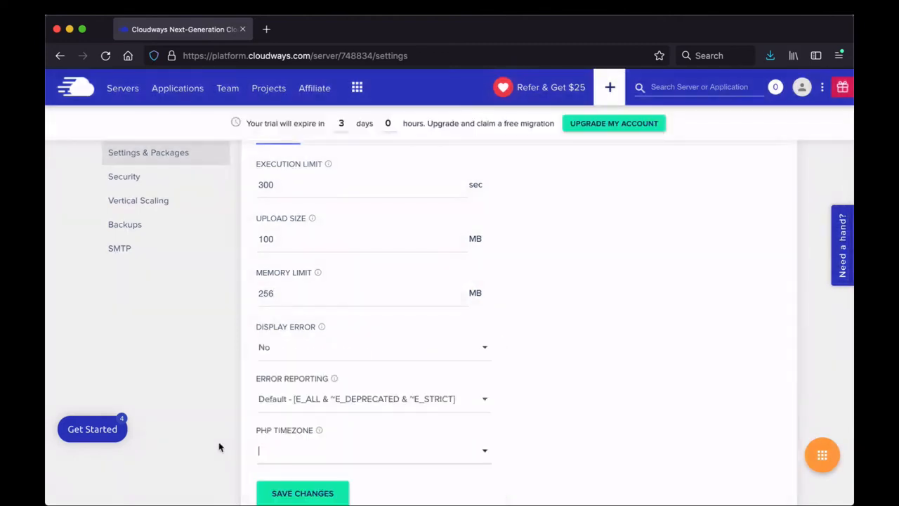
scroll(224, 412, up, 2)
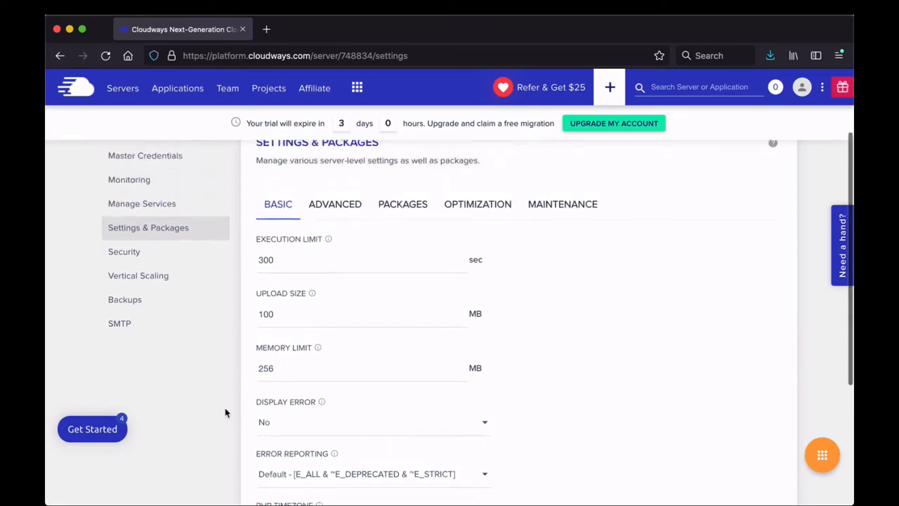
- Review the advanced server settings from PHP down to Varnish, and view the cache lifetime choices without changing the selection
click(332, 209)
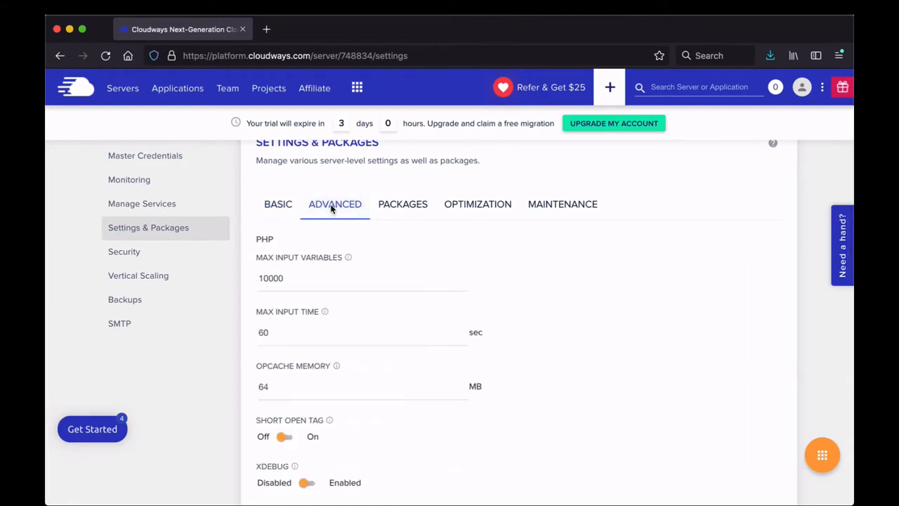
scroll(331, 207, down, 1)
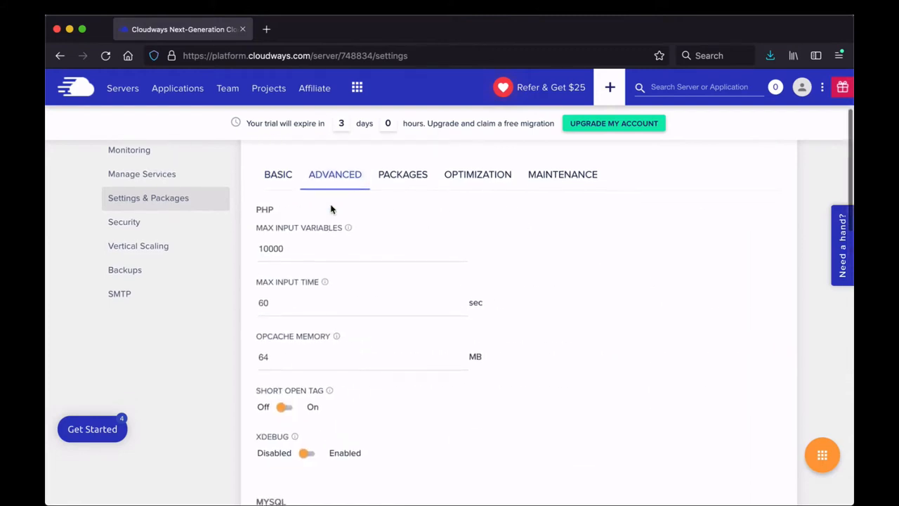
scroll(332, 208, down, 1)
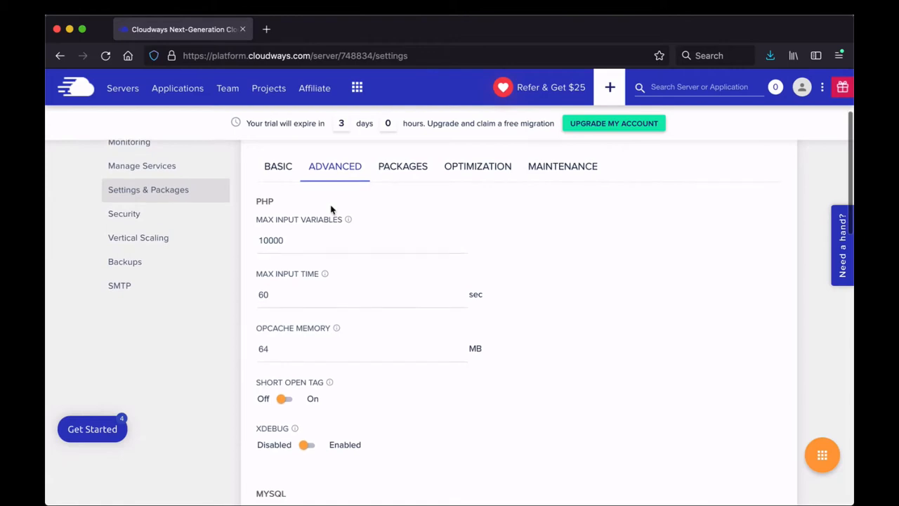
scroll(331, 209, down, 4)
scroll(332, 208, down, 6)
scroll(331, 210, down, 7)
scroll(332, 209, down, 5)
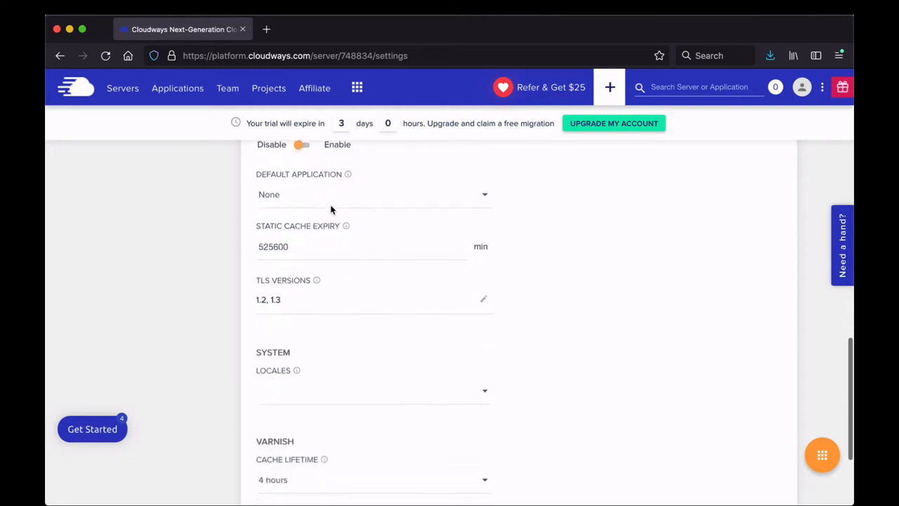
scroll(330, 209, down, 2)
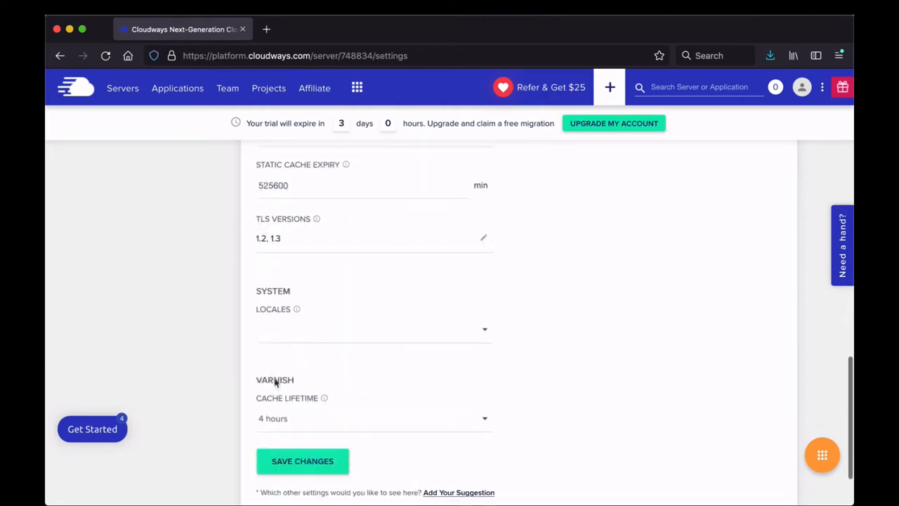
click(311, 419)
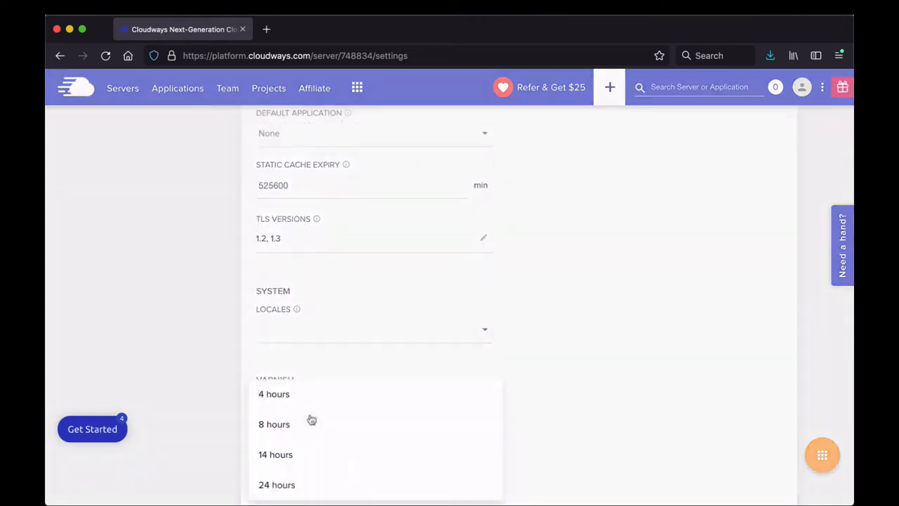
click(406, 369)
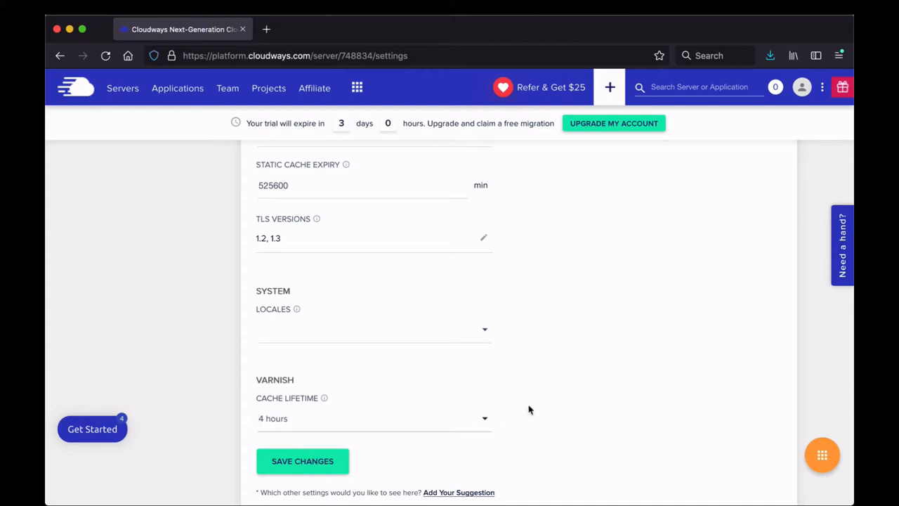
- Review the server's installable packages and the disk cleanup options in the optimization settings
scroll(528, 410, up, 5)
scroll(528, 410, up, 10)
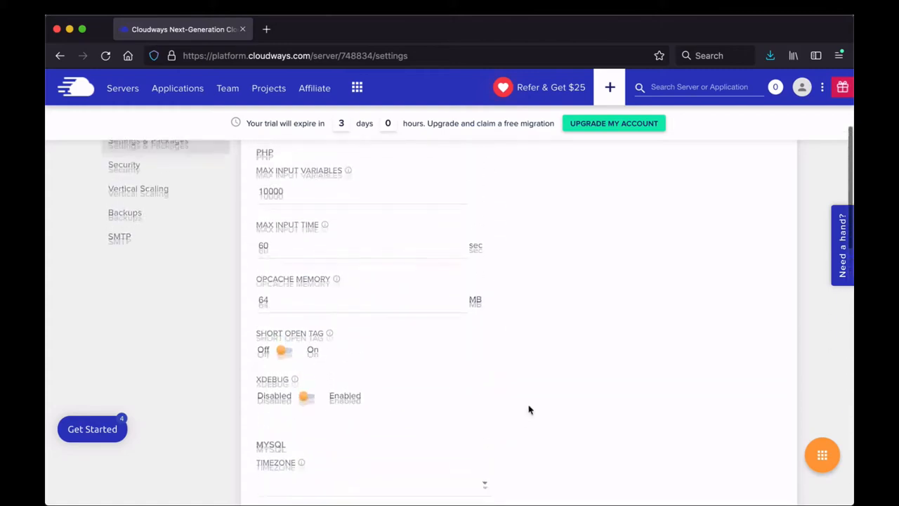
click(415, 309)
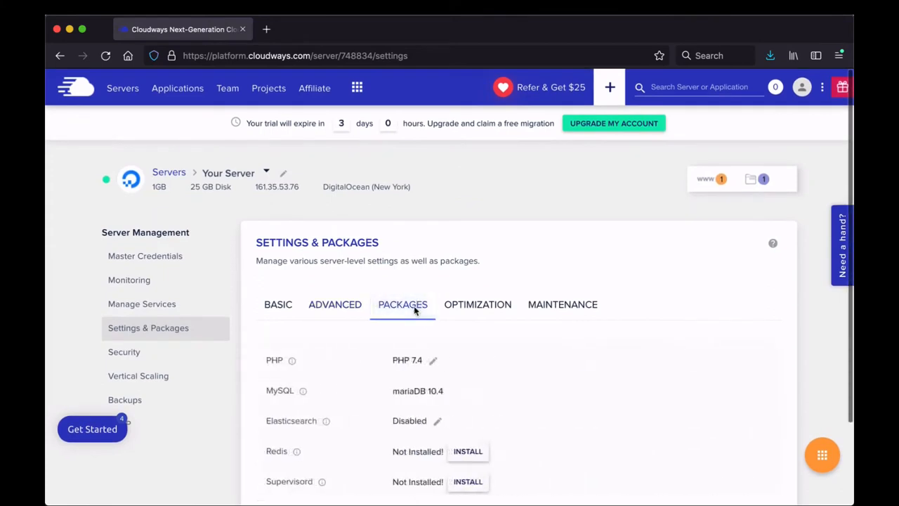
scroll(530, 383, down, 2)
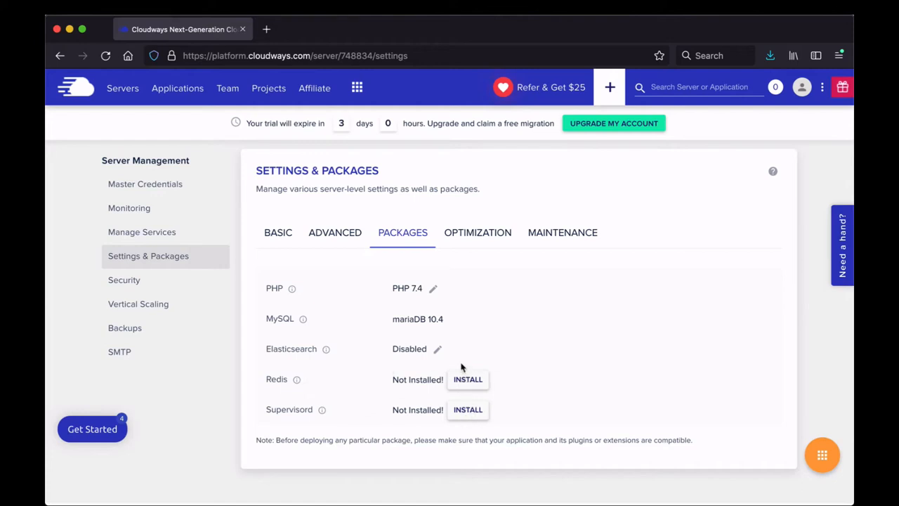
click(462, 233)
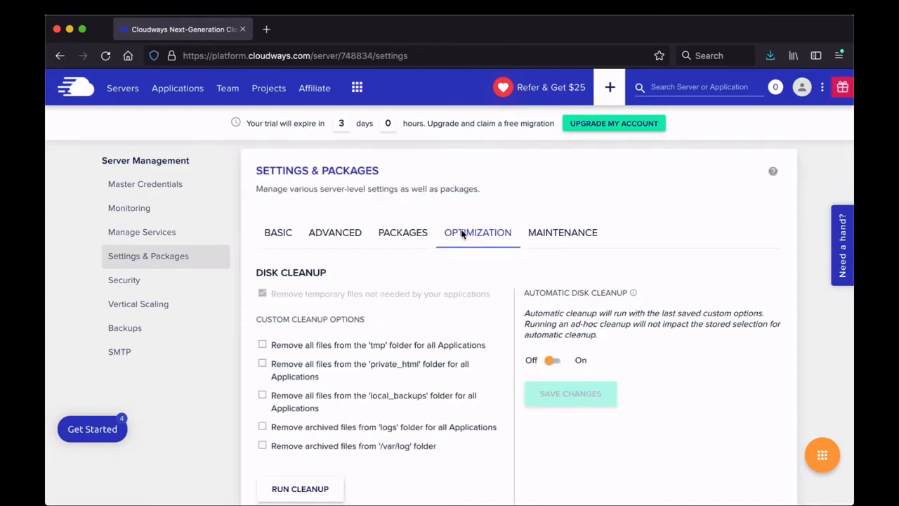
scroll(462, 234, down, 1)
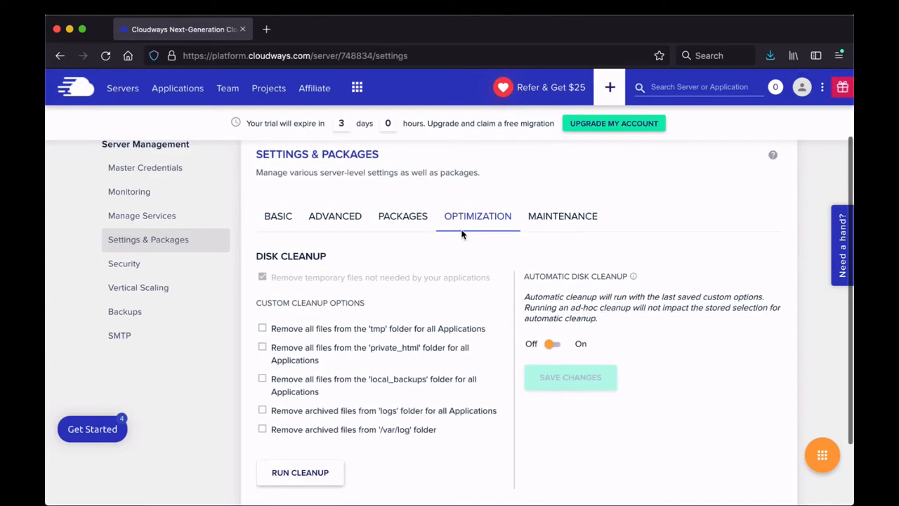
- Look at the server maintenance schedule and its available times and days, without changing either
click(545, 217)
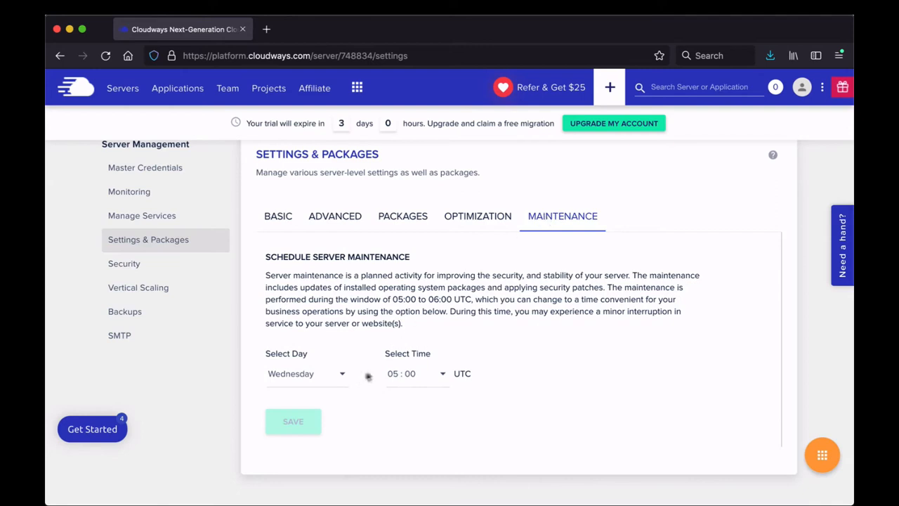
click(415, 374)
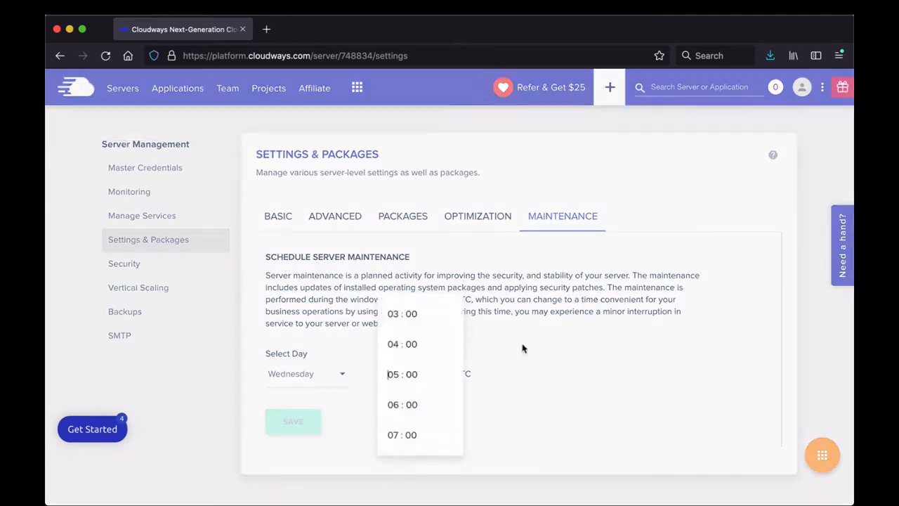
click(520, 348)
click(345, 377)
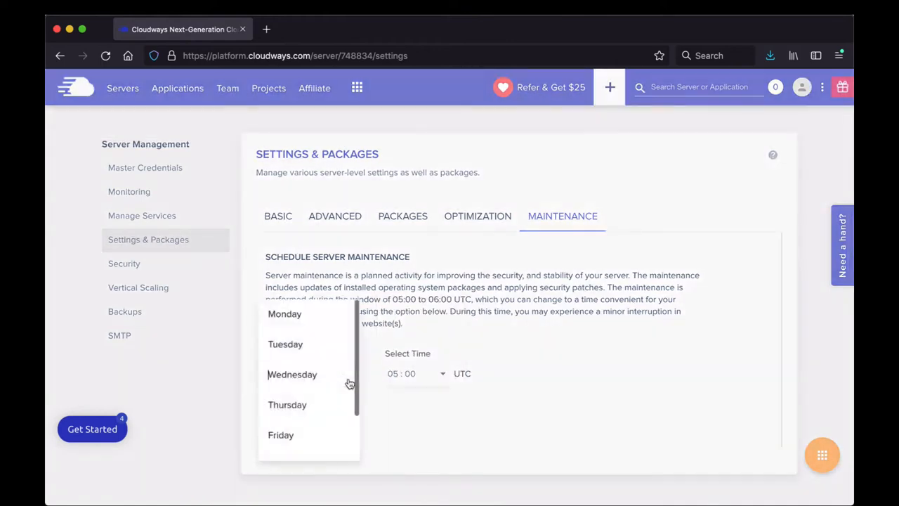
click(497, 326)
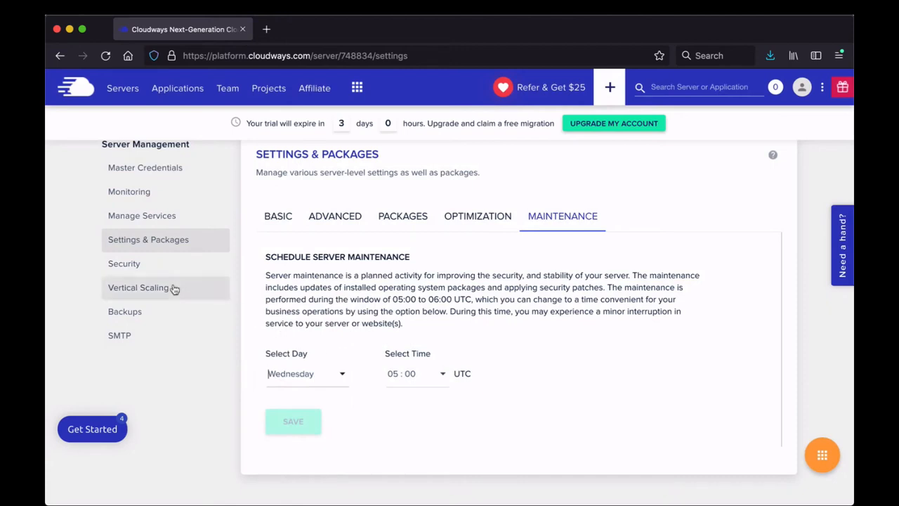
- Review the SSH/SFTP security and IP whitelist settings, and the server size options for vertical scaling
click(124, 264)
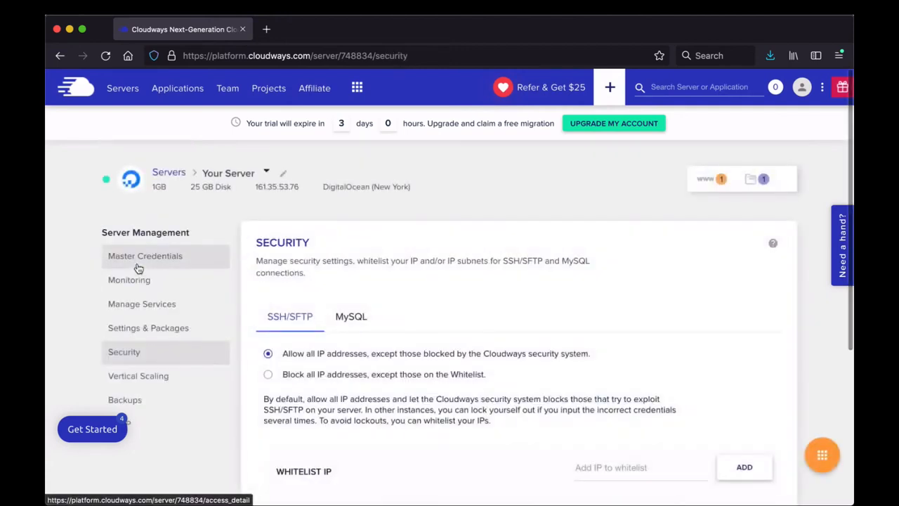
scroll(315, 349, down, 2)
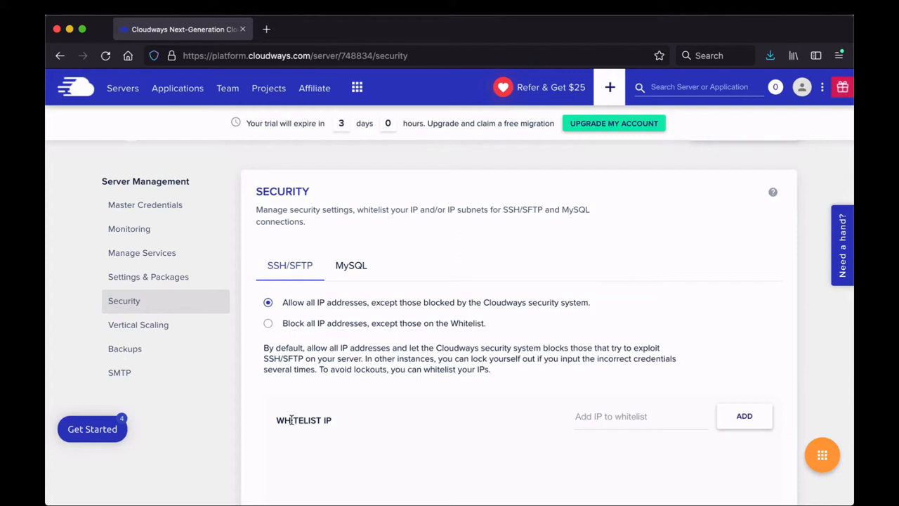
click(153, 336)
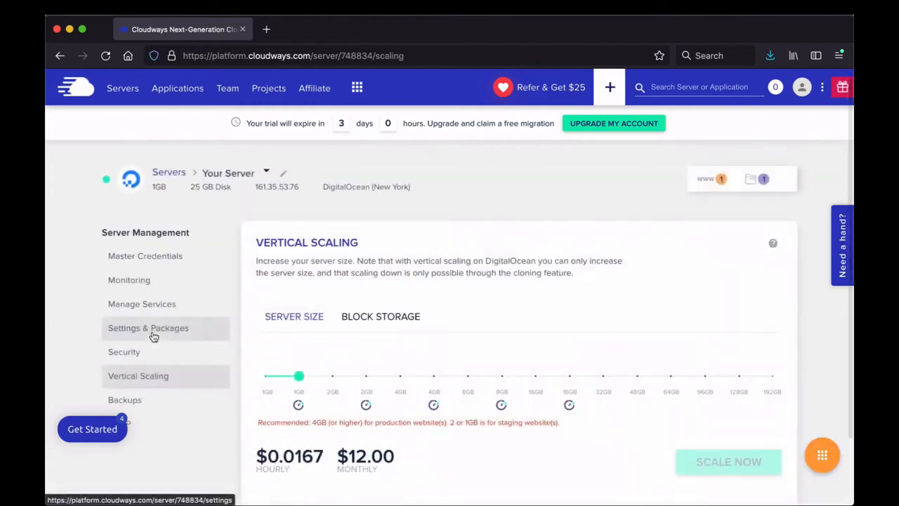
scroll(394, 288, down, 1)
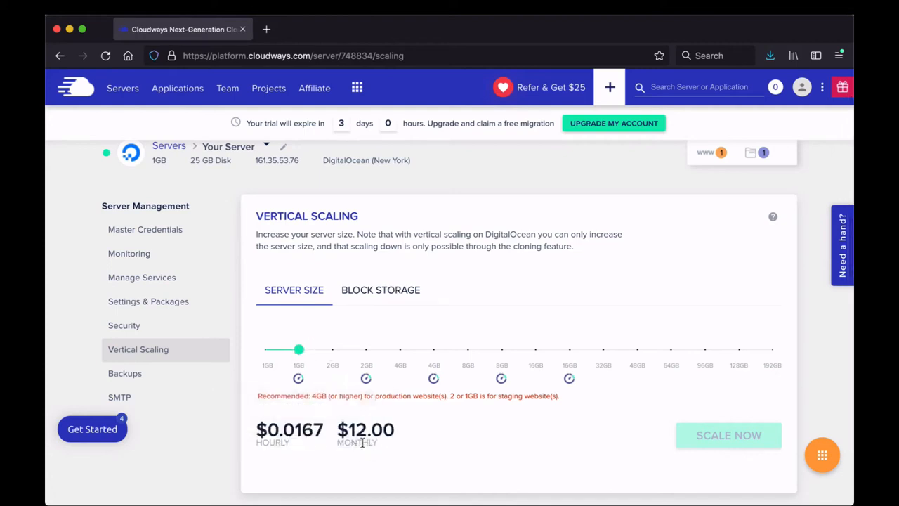
- Review the vertical scaling server sizes and the recommended sizes for production and staging websites
mouse_move(300, 365)
mouse_move(433, 379)
double_click(320, 397)
triple_click(320, 397)
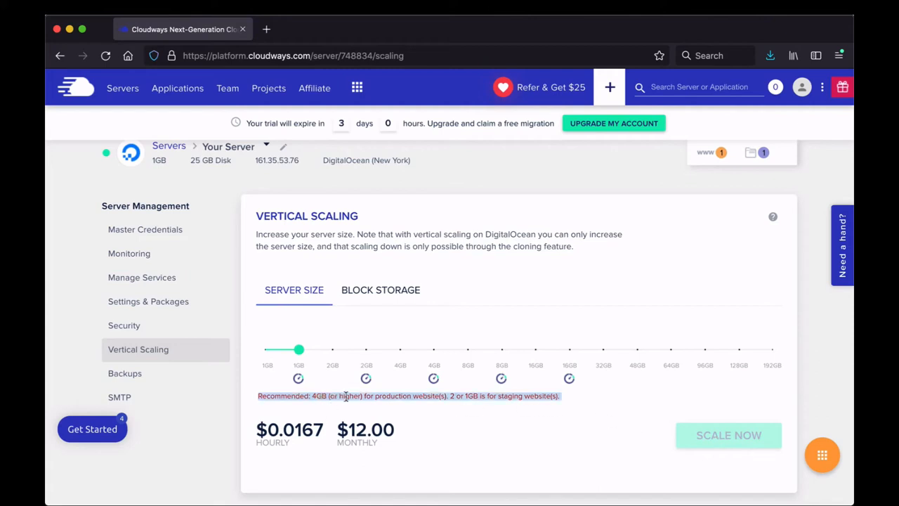
click(458, 396)
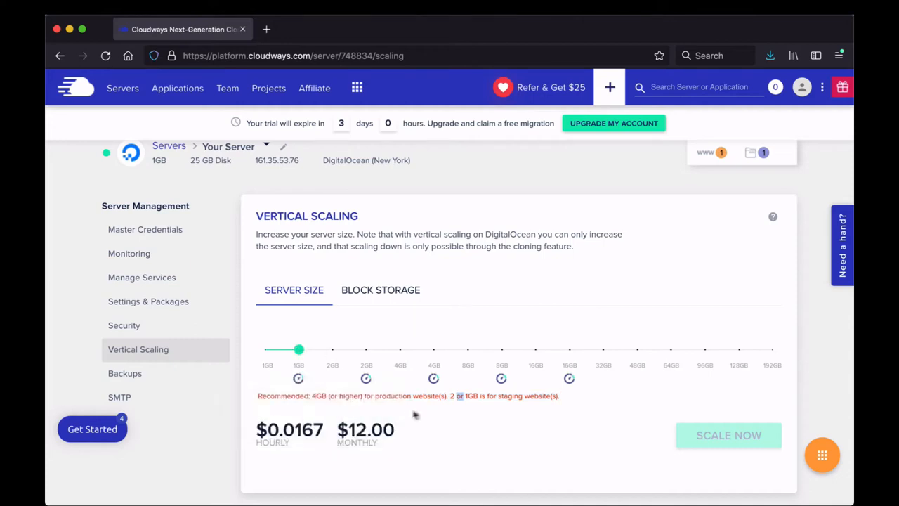
click(423, 429)
- Check the specifications of the 192GB and 4GB Premium server sizes, and view the block storage options
mouse_move(301, 351)
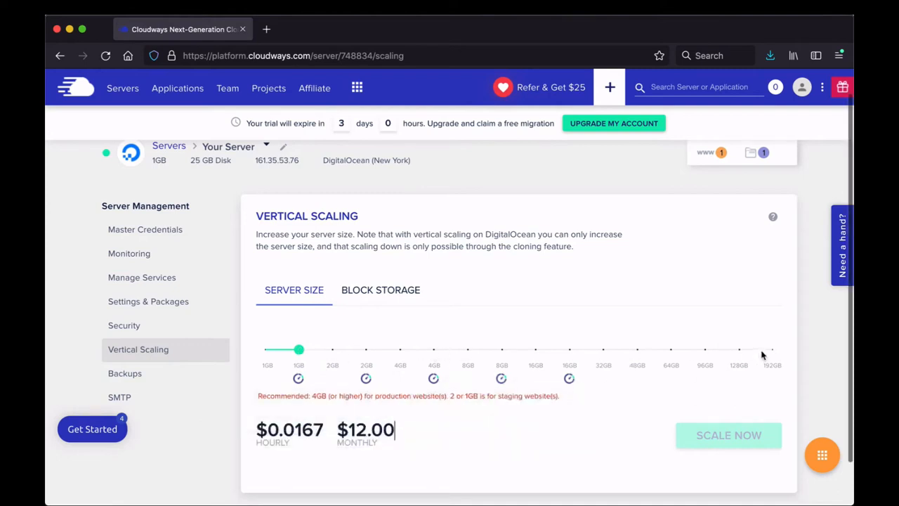
mouse_move(771, 354)
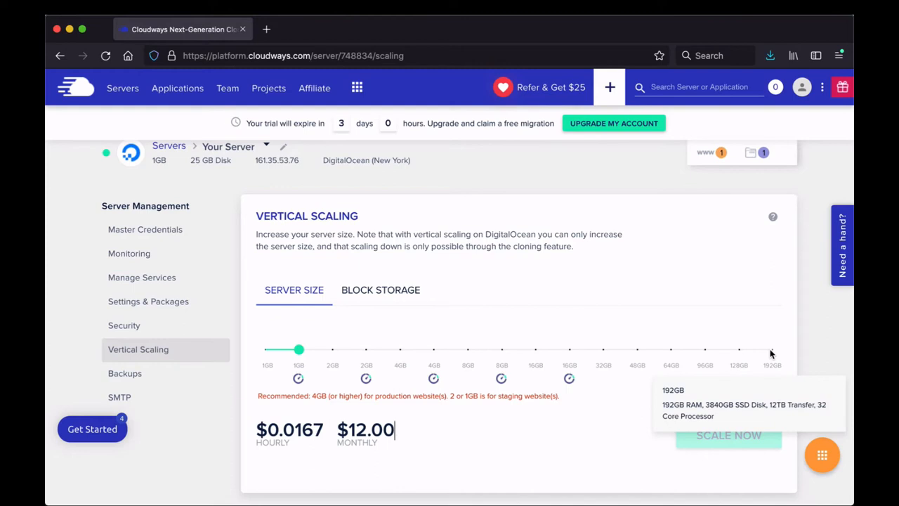
mouse_move(743, 354)
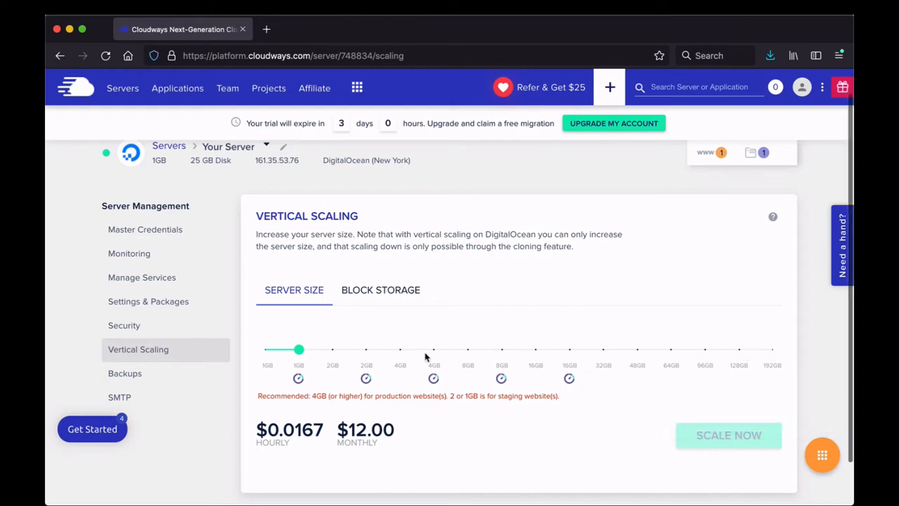
mouse_move(439, 358)
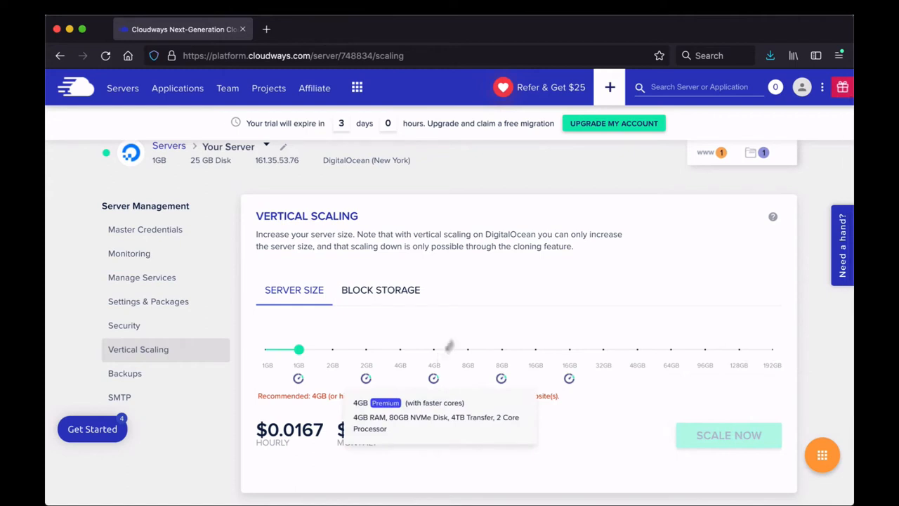
click(382, 292)
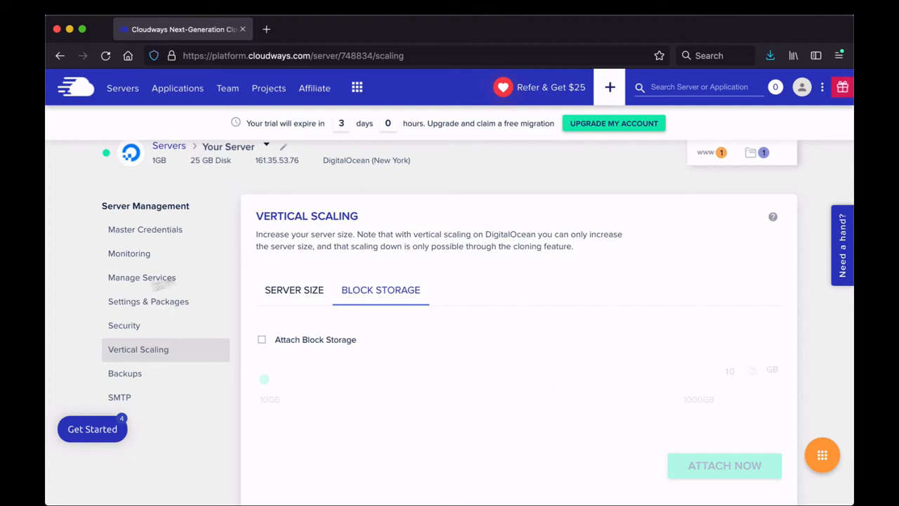
- Review the server's backup schedule, frequency, retention and on-demand backup settings, and view its SMTP settings
click(135, 375)
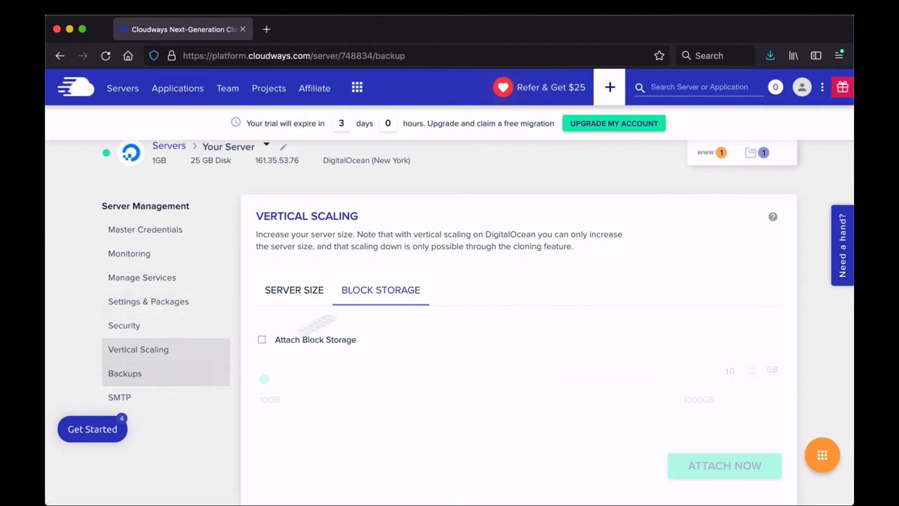
scroll(371, 284, down, 1)
scroll(371, 283, down, 1)
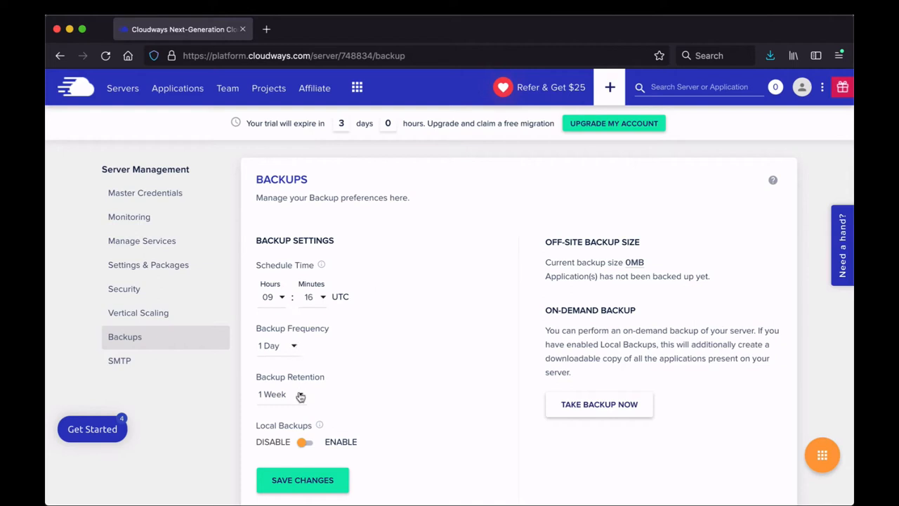
scroll(561, 255, down, 2)
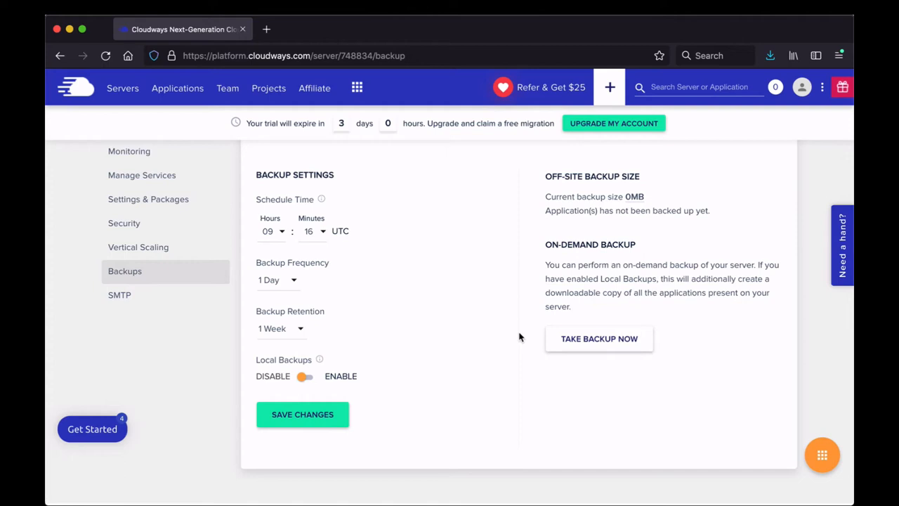
click(127, 298)
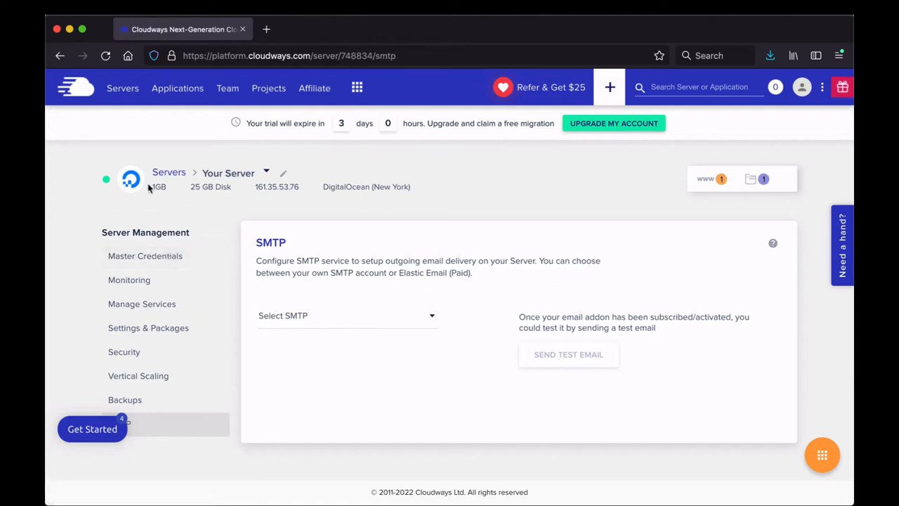
- Open Your Application from the server list and go through its introductory tour to the end
click(119, 93)
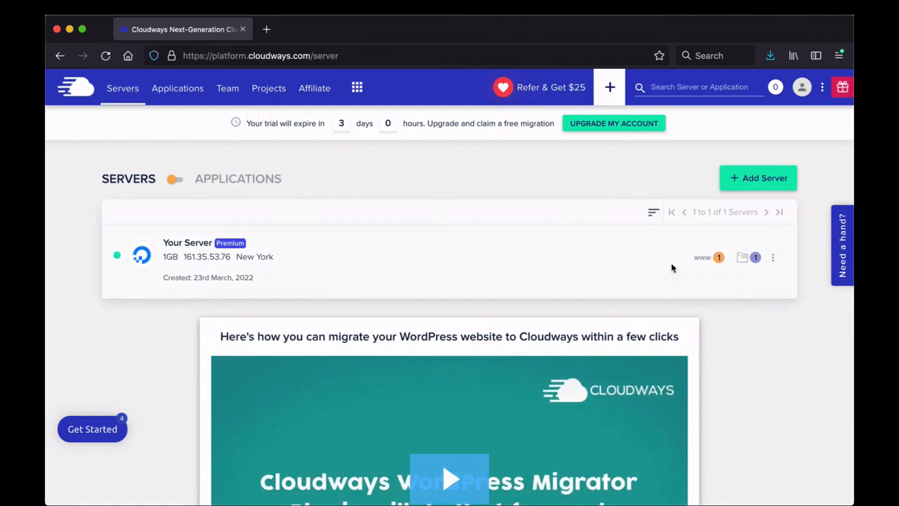
click(711, 258)
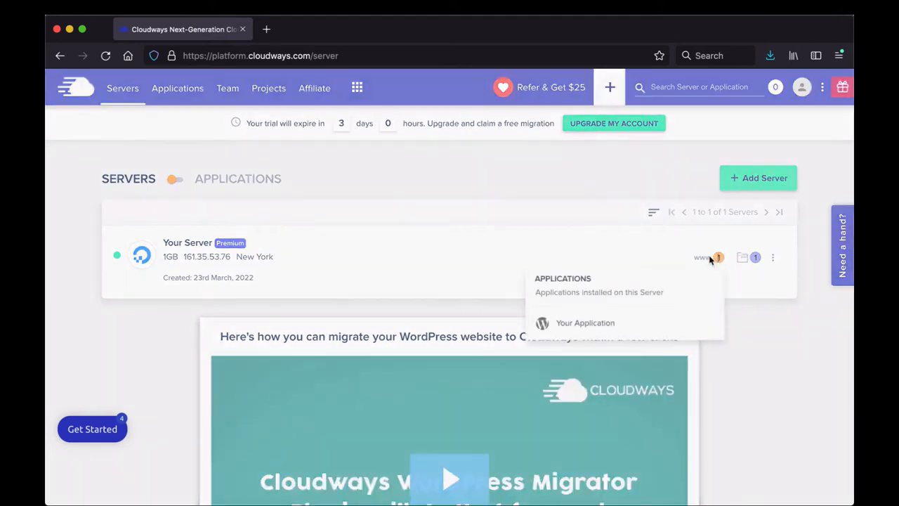
click(599, 324)
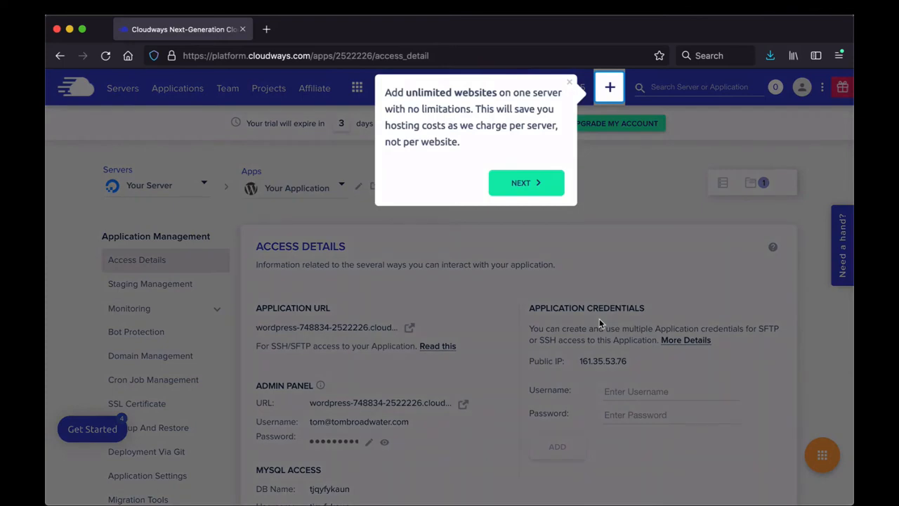
click(526, 188)
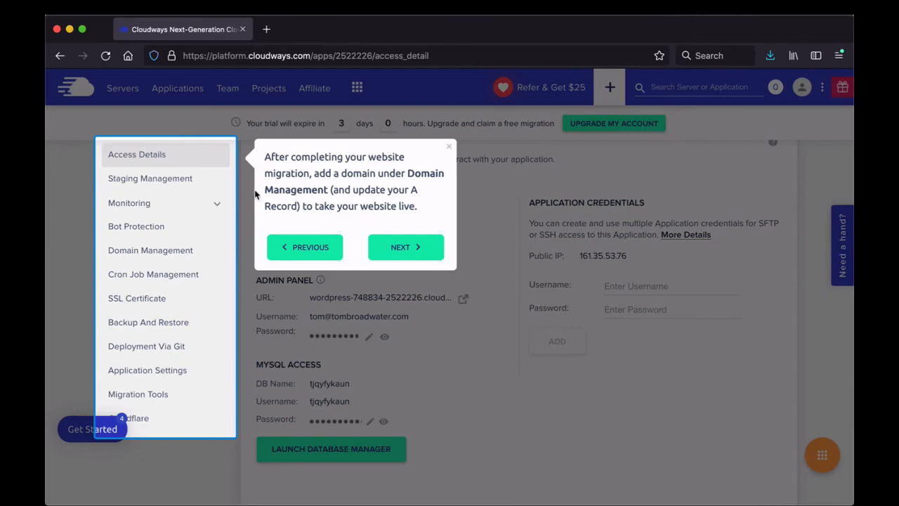
click(385, 242)
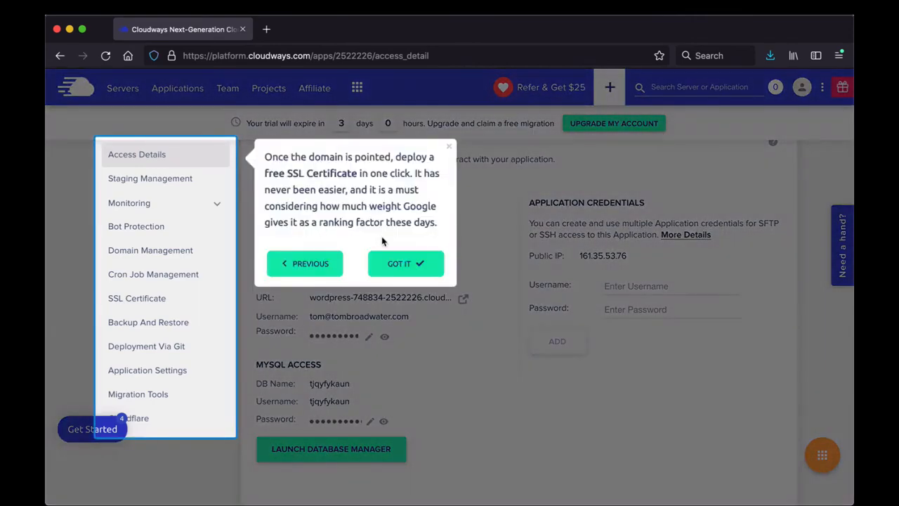
click(403, 263)
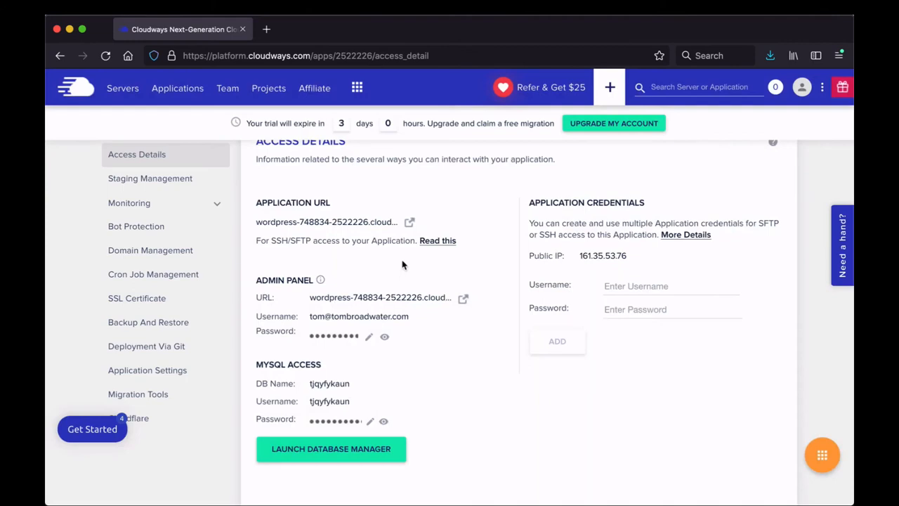
- Review the application's access details, view the default WordPress site at the application URL, and return to Cloudways
scroll(465, 260, up, 1)
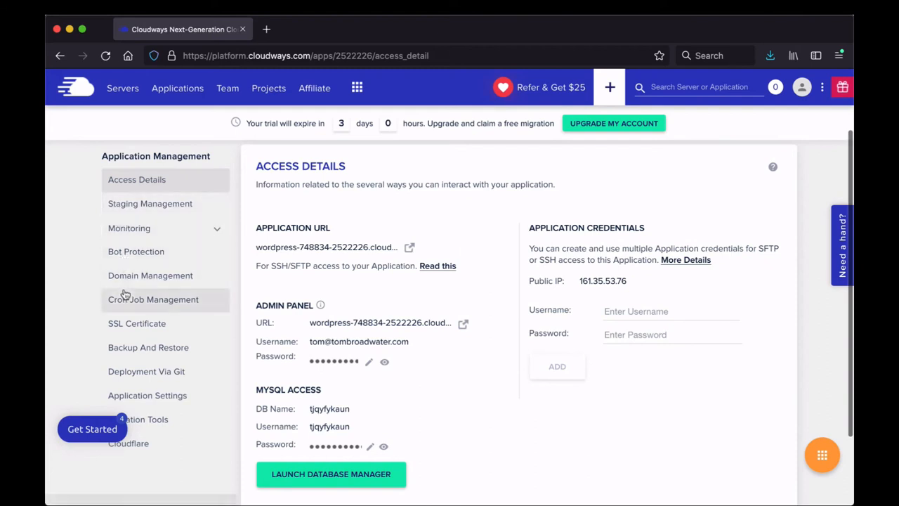
scroll(126, 355, down, 2)
scroll(126, 358, up, 2)
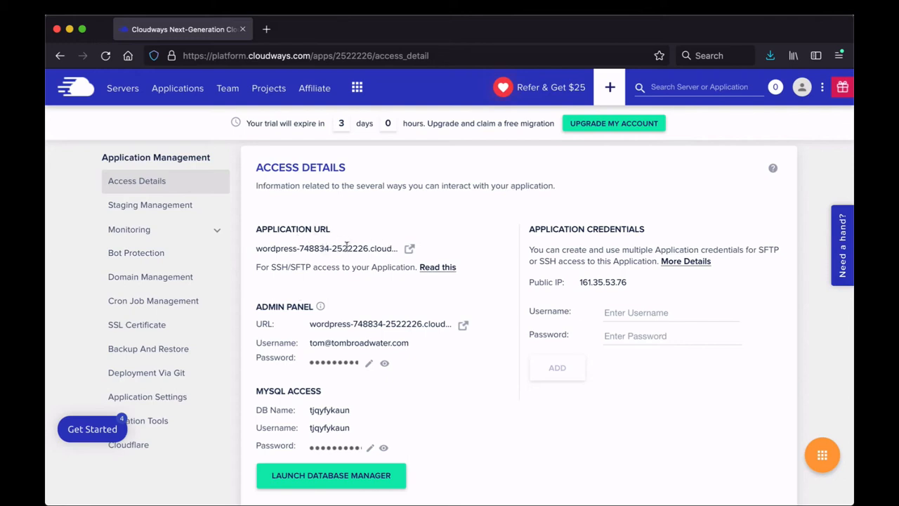
click(410, 249)
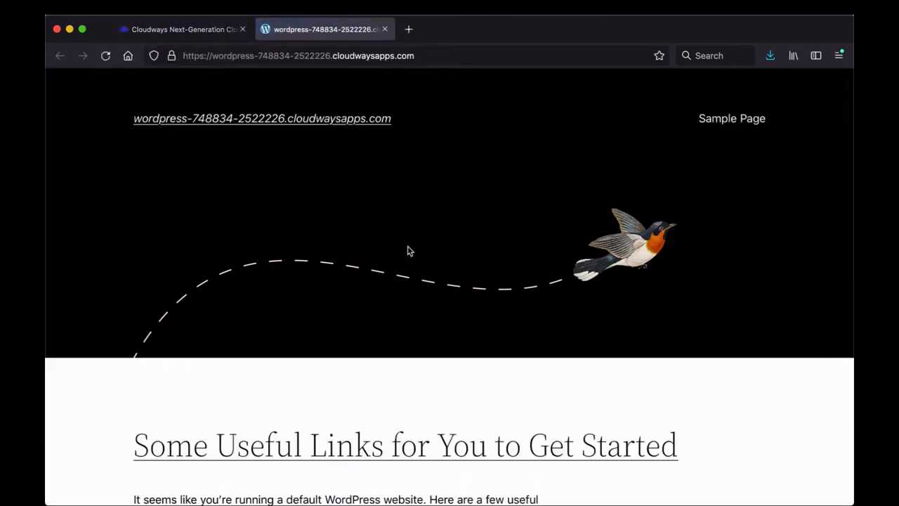
scroll(410, 251, down, 3)
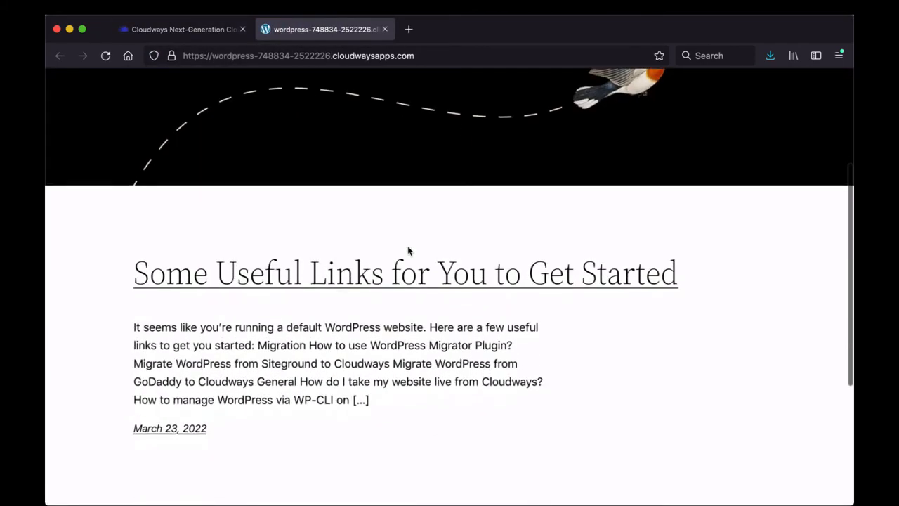
scroll(409, 250, up, 3)
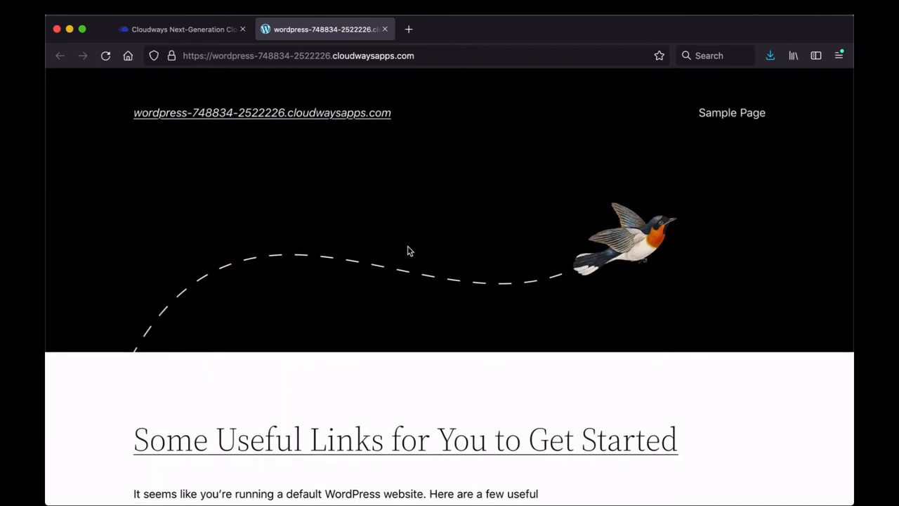
click(207, 35)
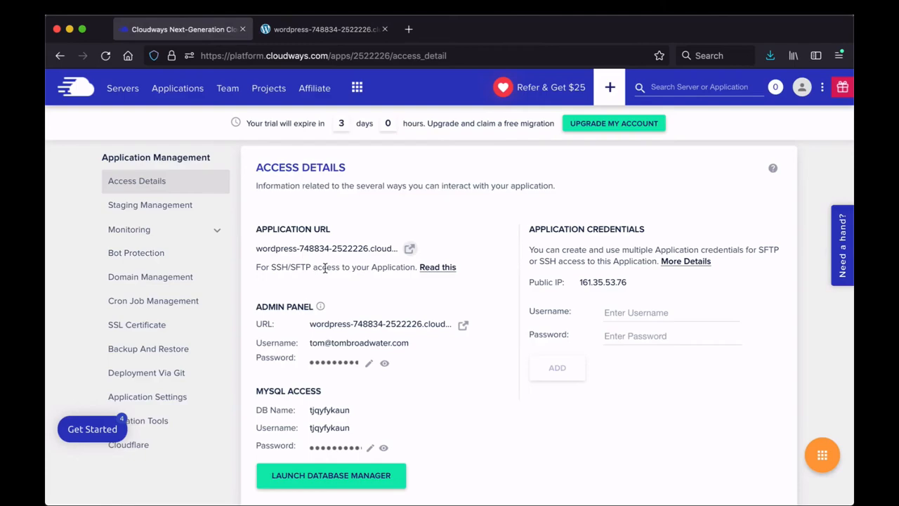
- View the WordPress admin login page, and return to Cloudways to review the application's MySQL access details
scroll(322, 266, down, 1)
mouse_move(309, 267)
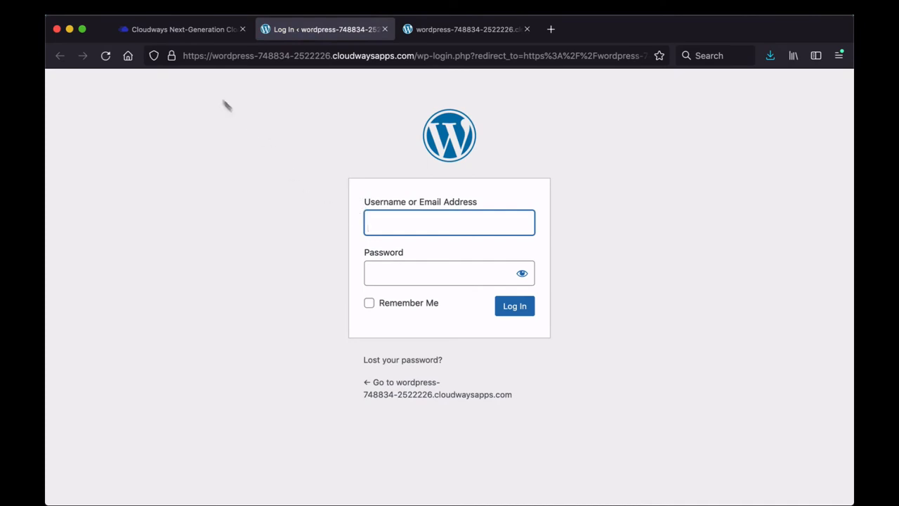
click(175, 30)
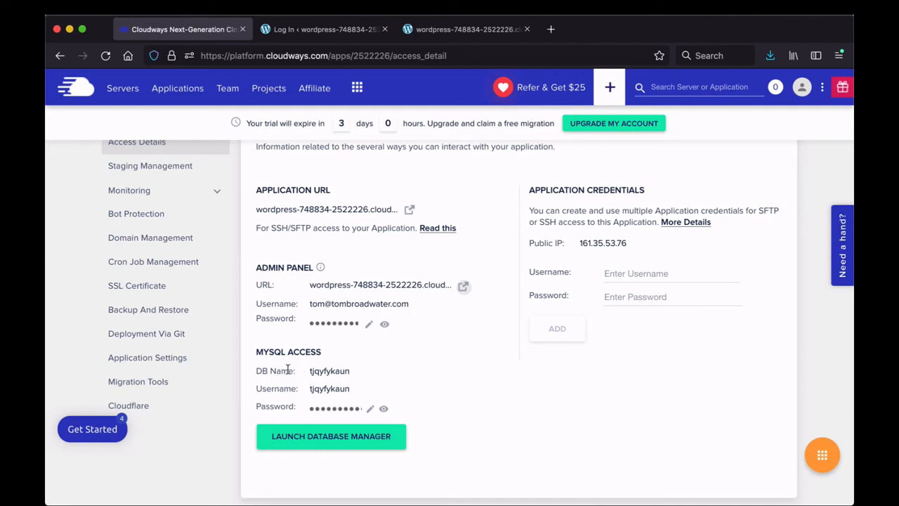
scroll(256, 210, up, 2)
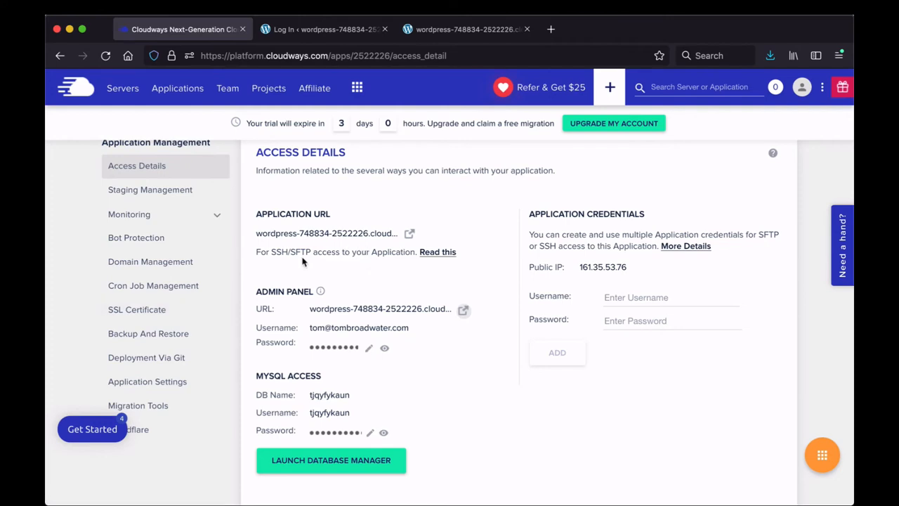
- View the application's staging management page, and expand the monitoring entries to see the available analytics and logs
click(117, 194)
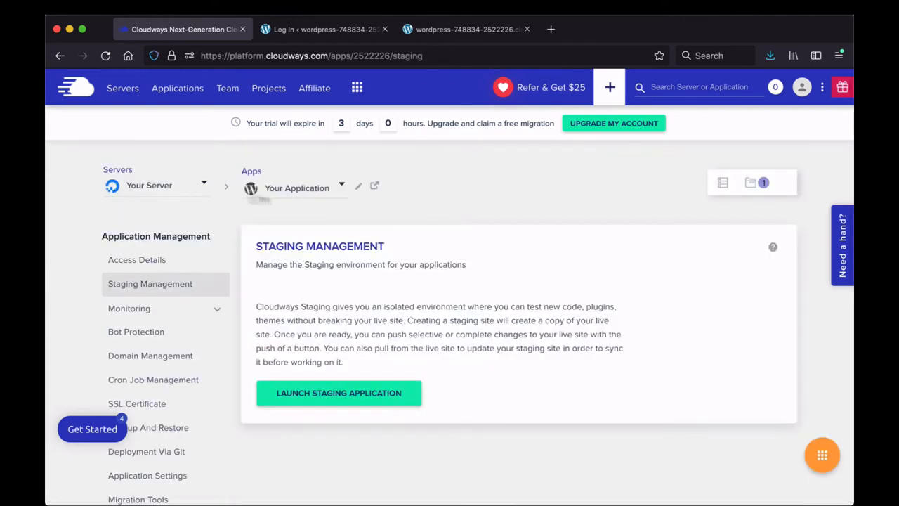
click(150, 312)
scroll(150, 317, down, 2)
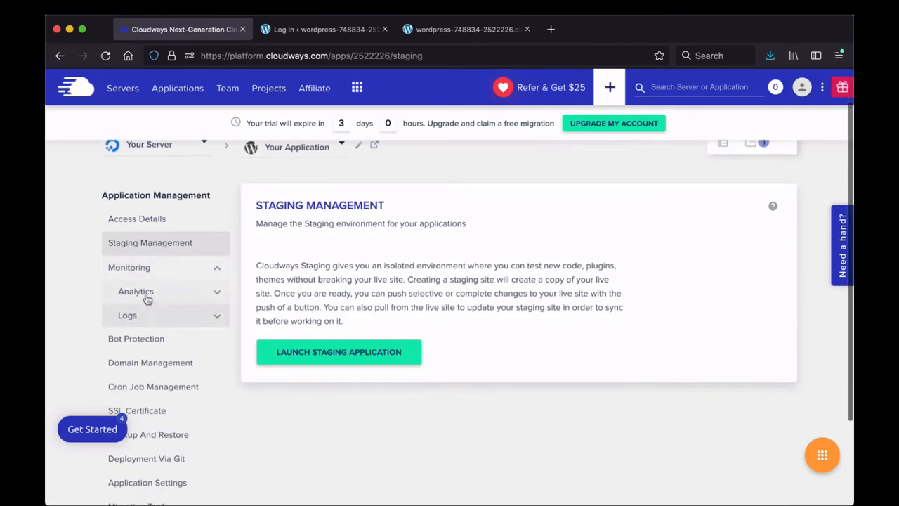
click(145, 294)
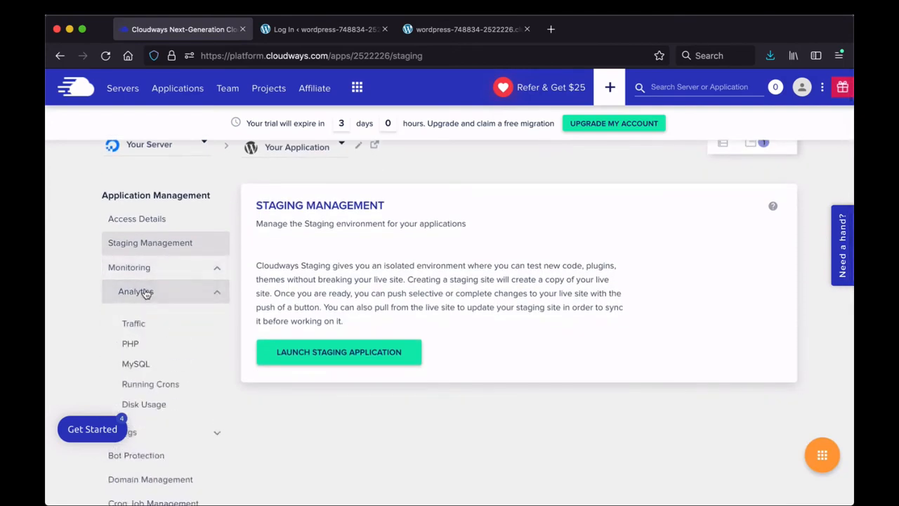
scroll(144, 293, down, 2)
click(140, 357)
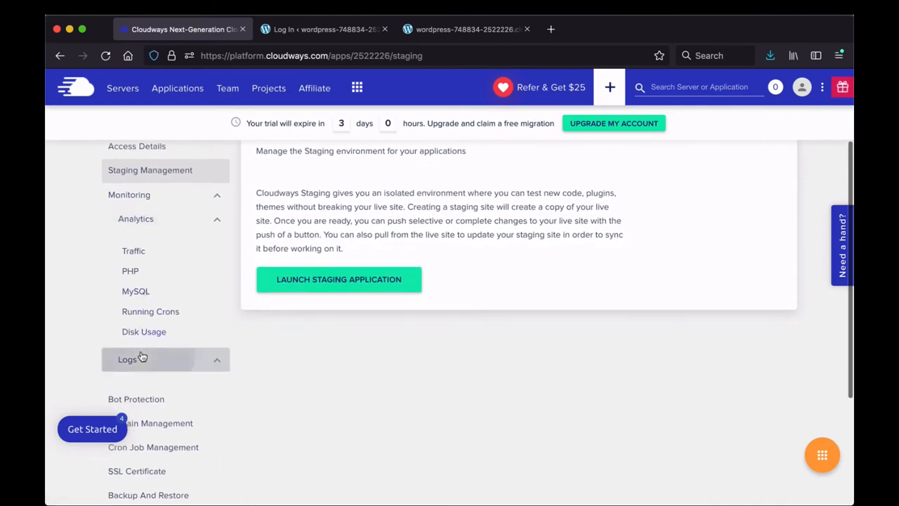
scroll(140, 351, down, 1)
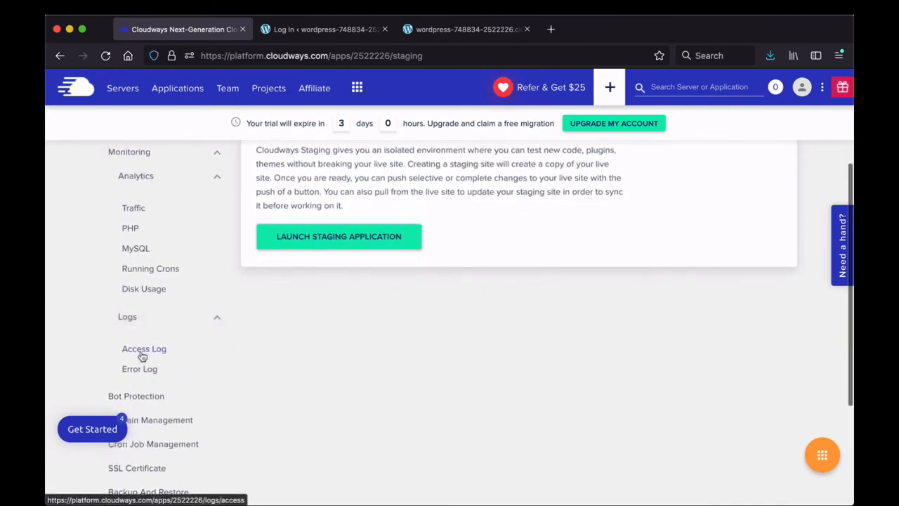
scroll(141, 356, down, 1)
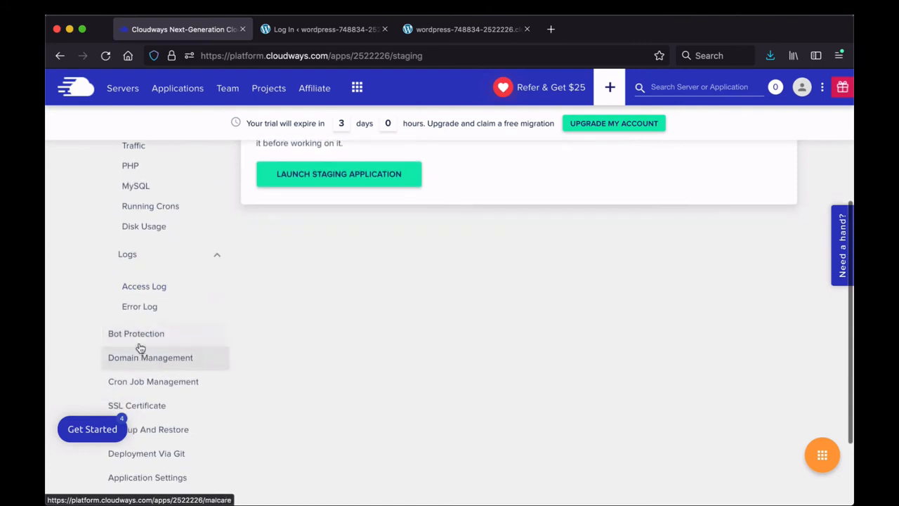
- Review the application's bot protection status, blocked traffic and logins, and traffic requests chart
click(140, 341)
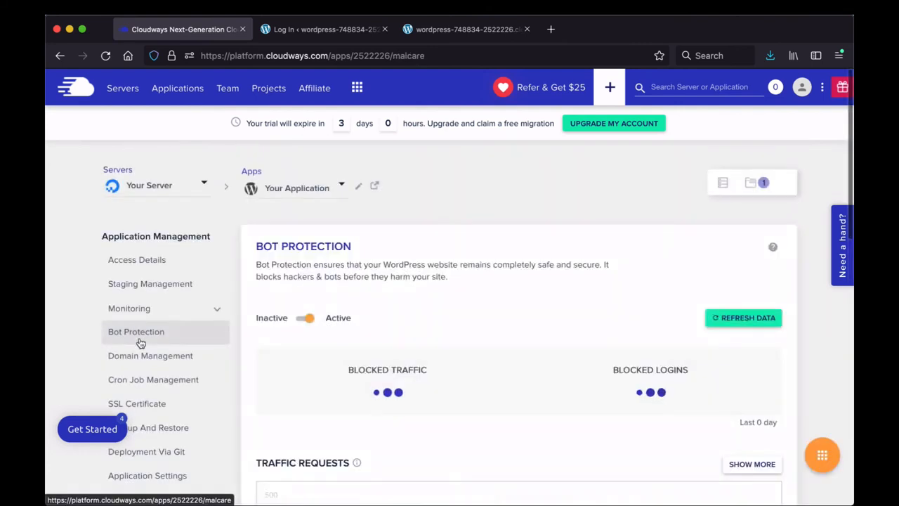
scroll(257, 345, down, 1)
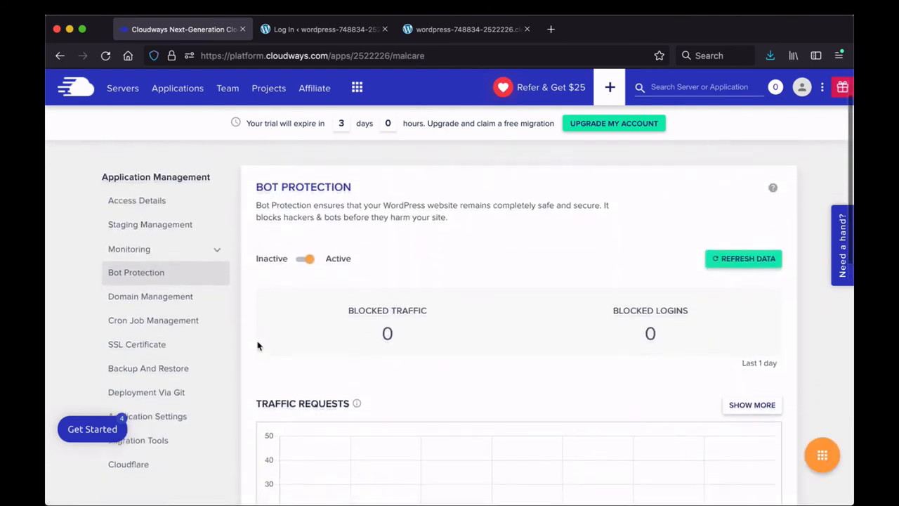
scroll(257, 345, down, 1)
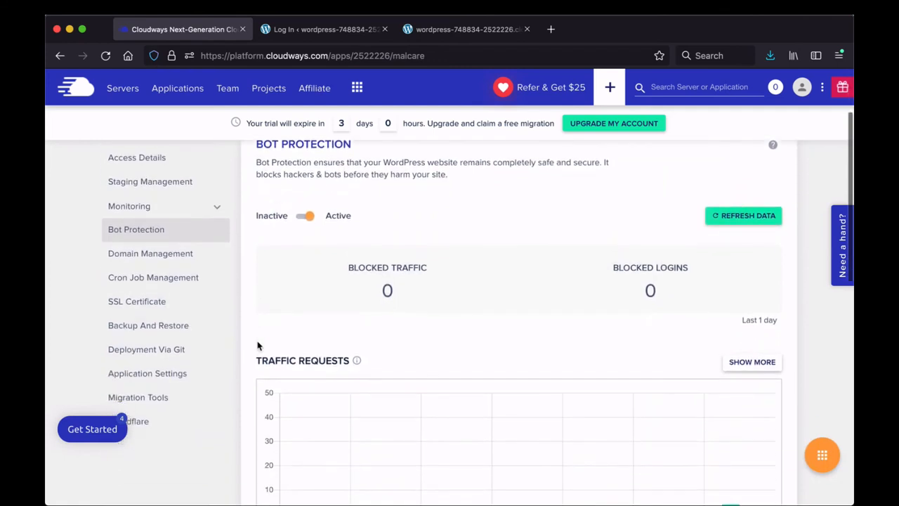
- View the application's domain management page, and read the help note for the primary domain
click(156, 254)
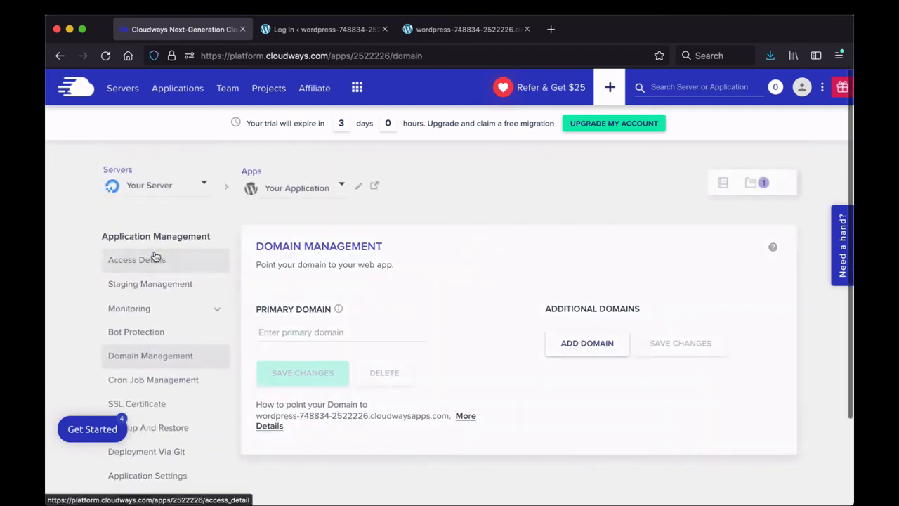
scroll(347, 202, down, 1)
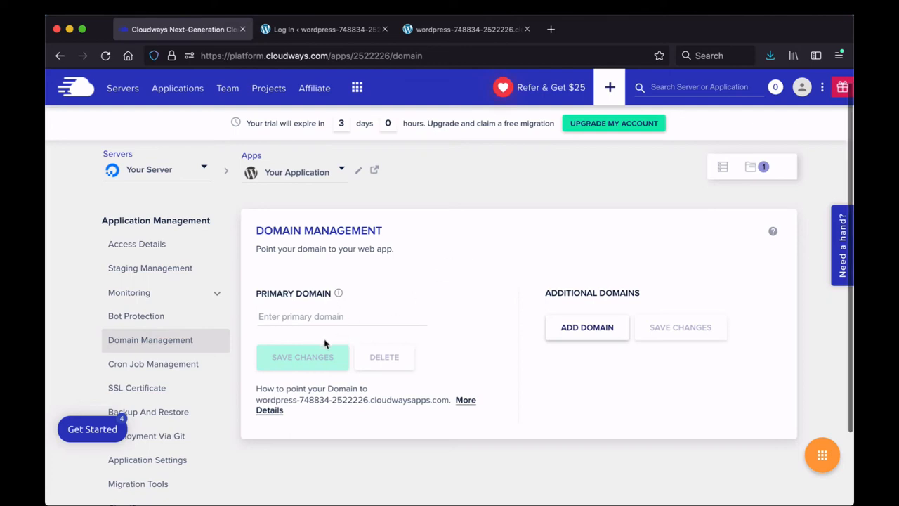
click(325, 317)
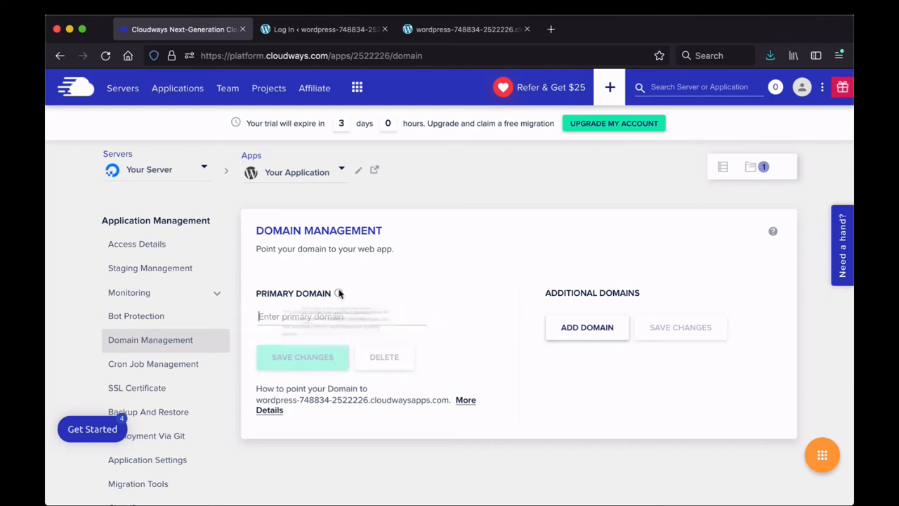
mouse_move(339, 294)
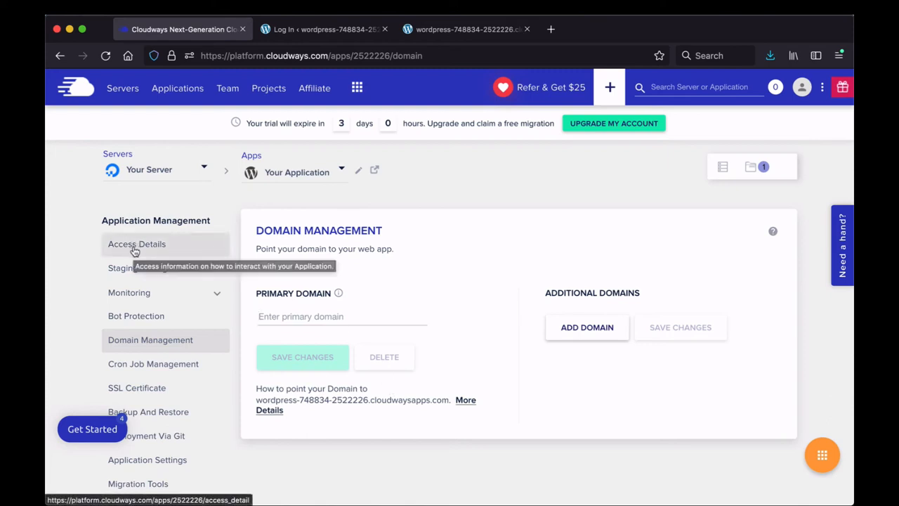
- View the application's cron job management page with its basic and advanced job lists
click(149, 365)
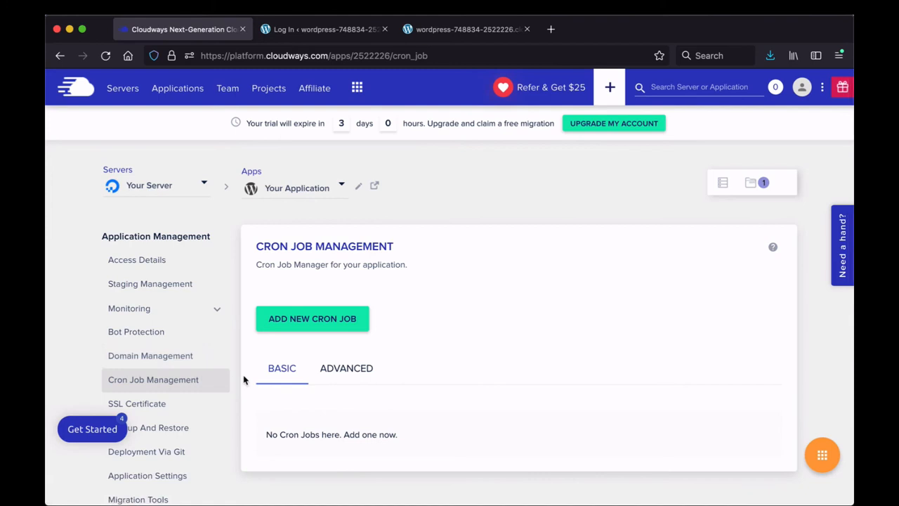
scroll(246, 380, down, 1)
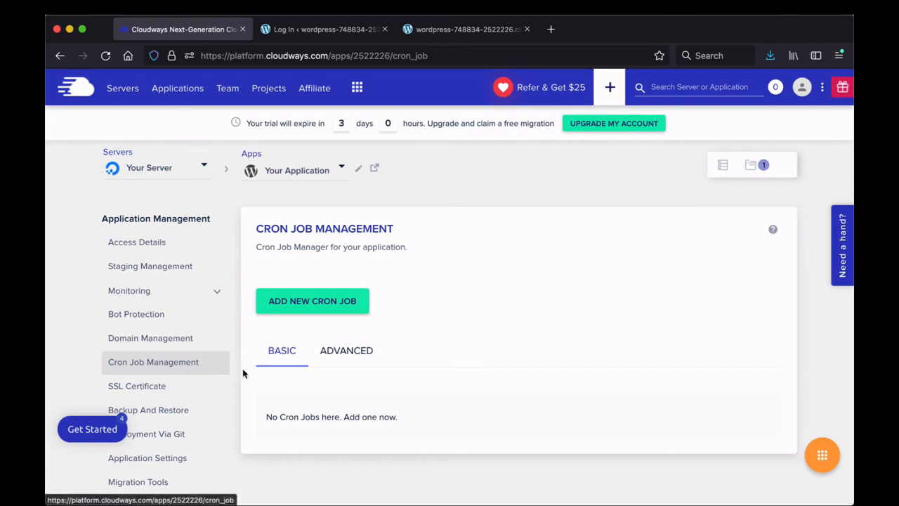
scroll(243, 374, down, 1)
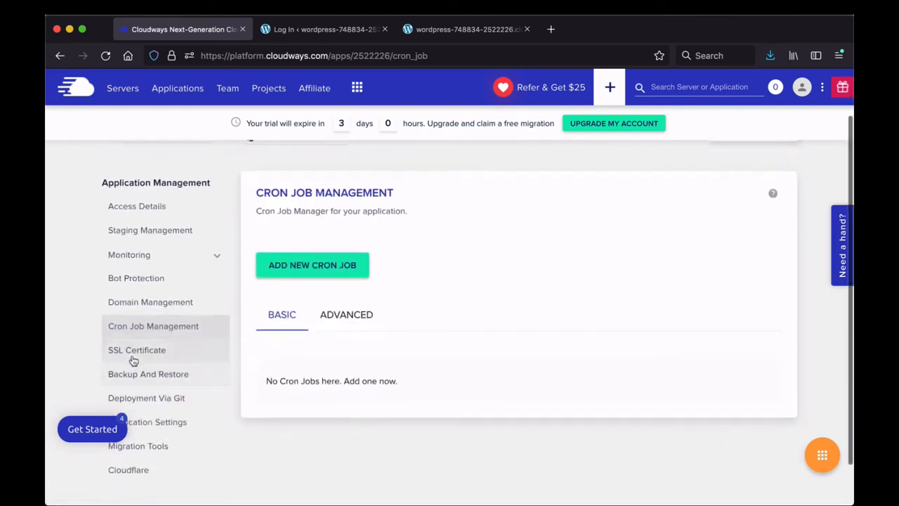
- Review the application's SSL management page and the available free and custom certificate options, keeping Let's Encrypt selected
click(133, 356)
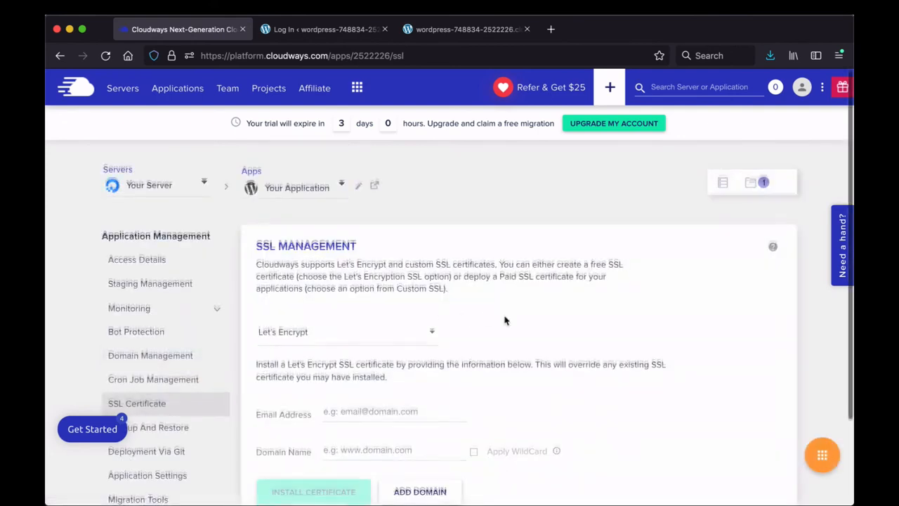
scroll(504, 319, down, 1)
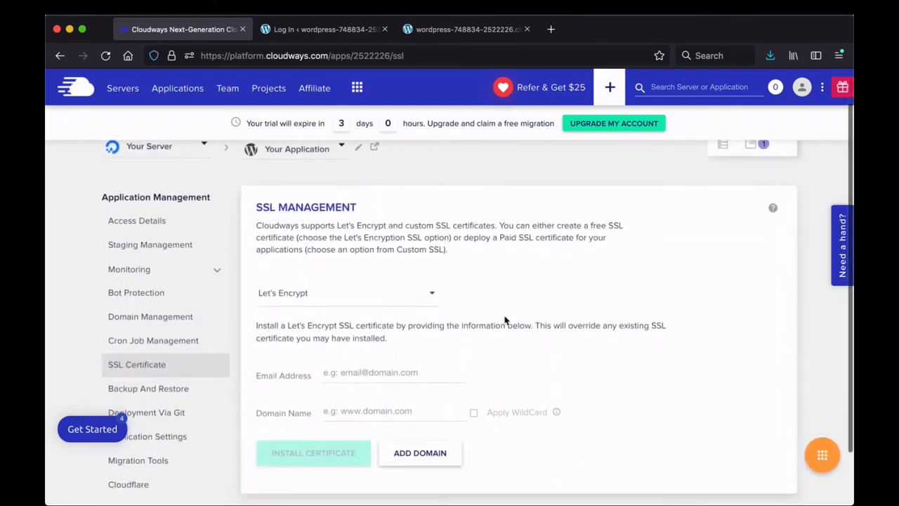
click(430, 296)
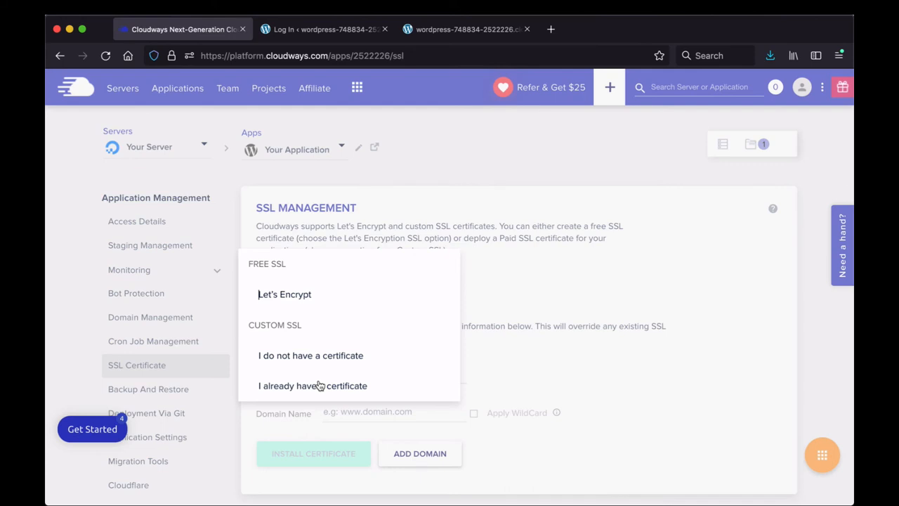
click(583, 368)
scroll(576, 369, down, 1)
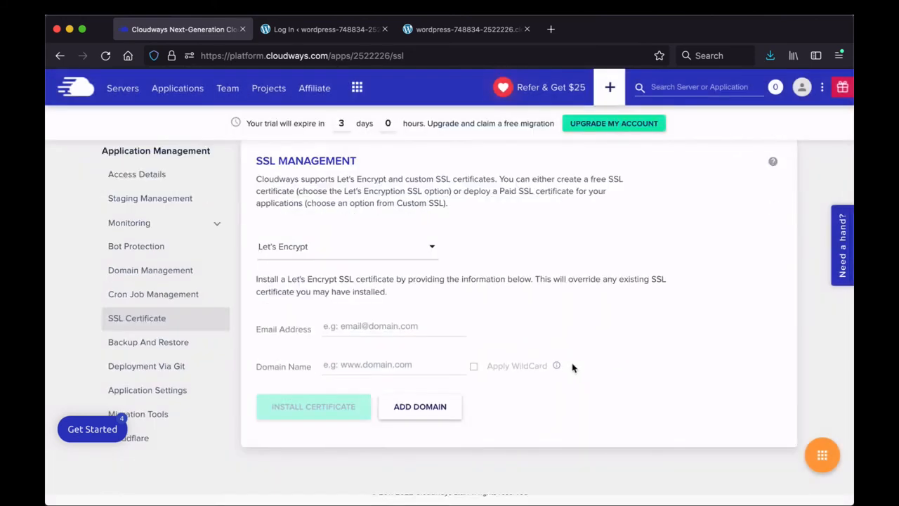
- Review the application's backup and restore options, including restoring from a backup and taking an on-demand backup
click(125, 346)
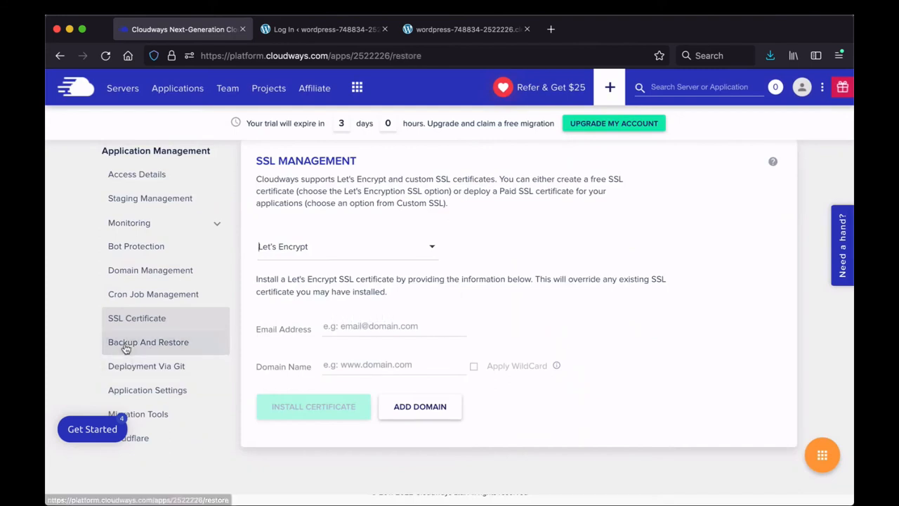
scroll(75, 337, down, 1)
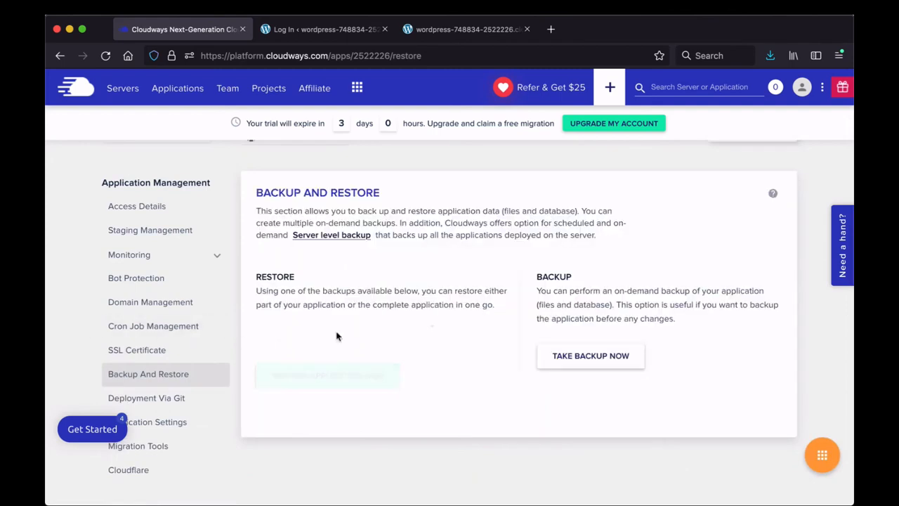
scroll(337, 335, down, 1)
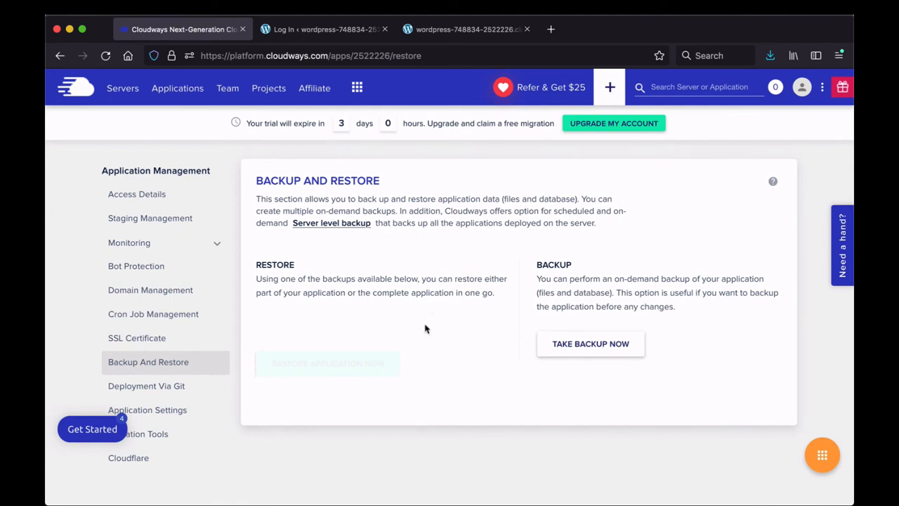
scroll(421, 328, down, 1)
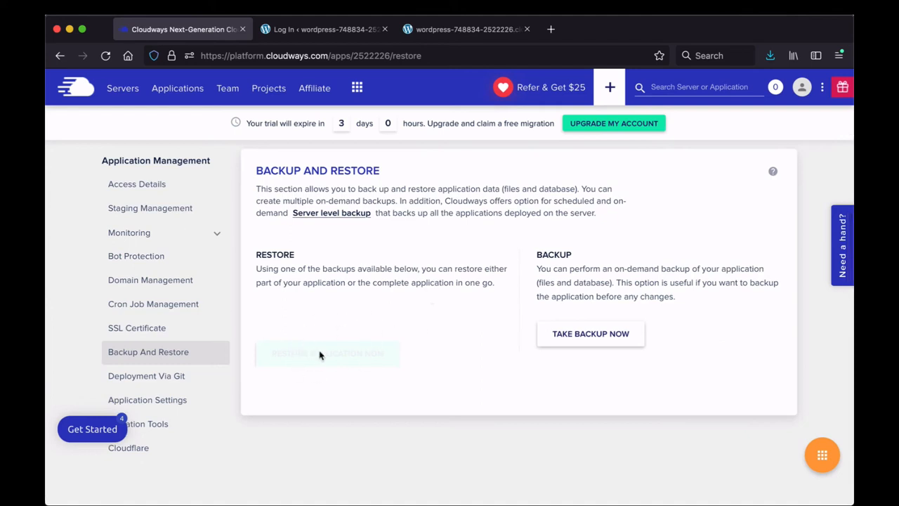
scroll(319, 355, down, 2)
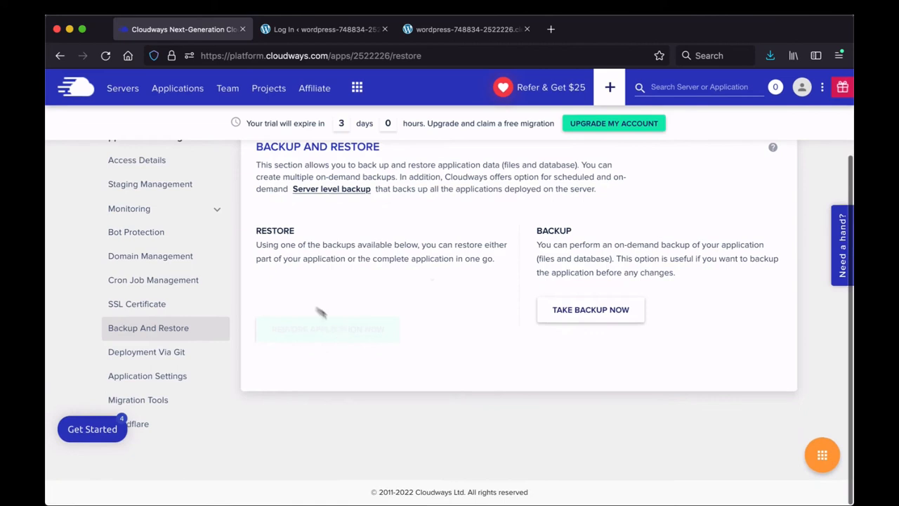
- Review the application's Git deployment page and its requirement for generating an SSH key
click(126, 357)
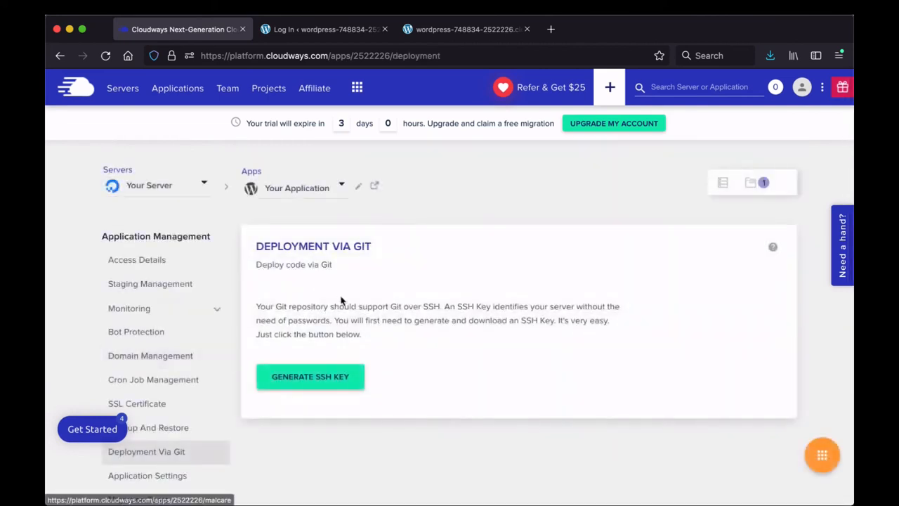
scroll(340, 296, down, 3)
scroll(341, 297, down, 1)
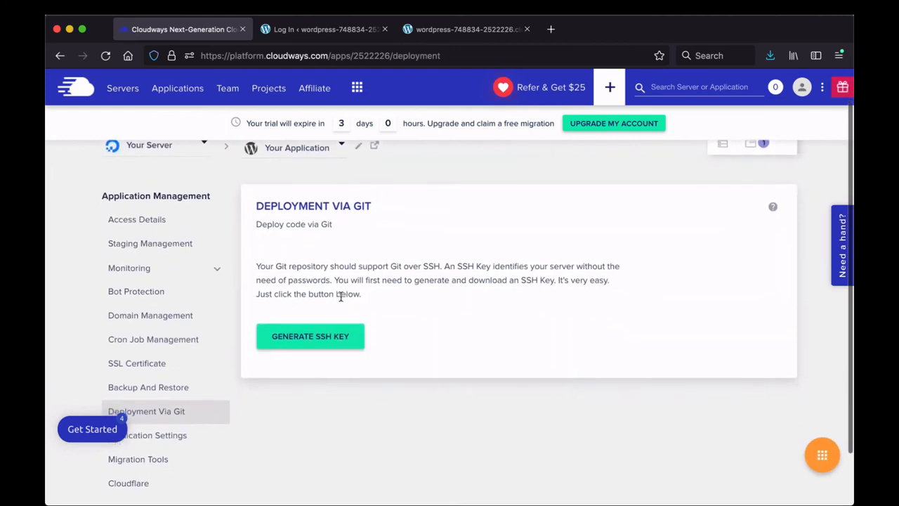
scroll(340, 296, down, 2)
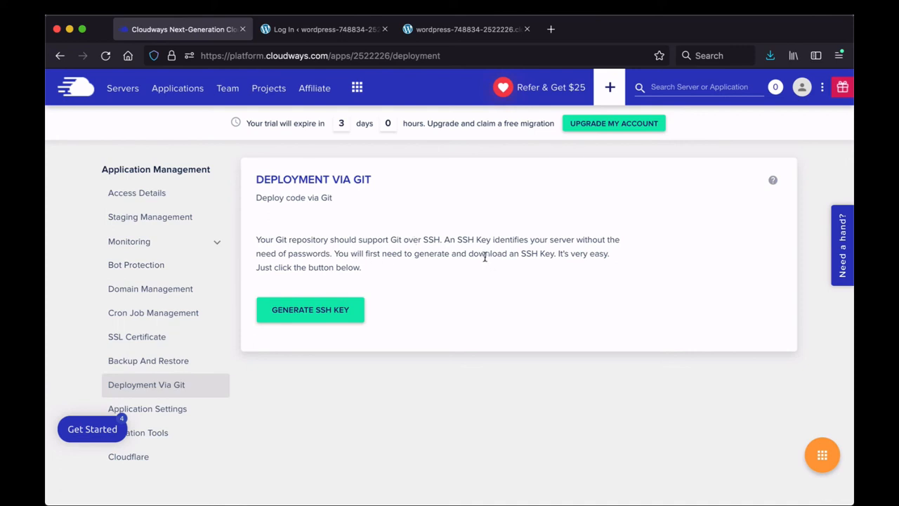
scroll(485, 257, down, 2)
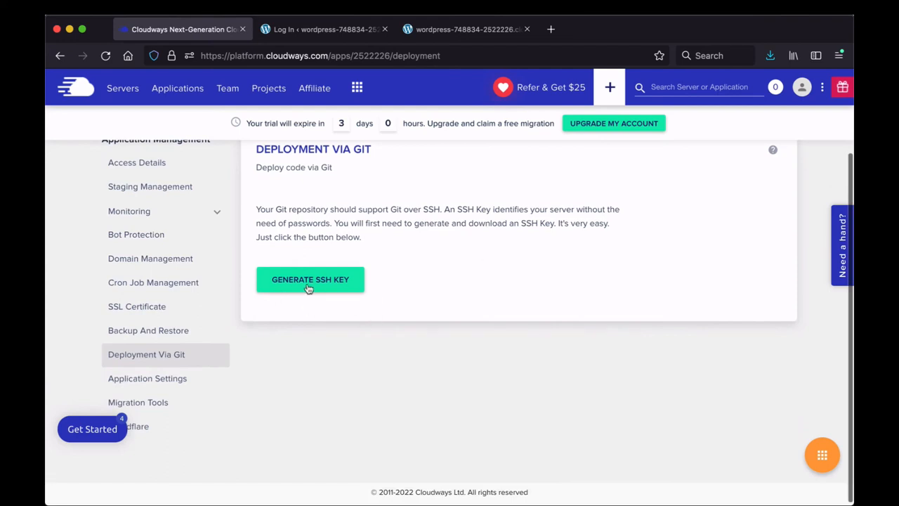
scroll(308, 289, down, 1)
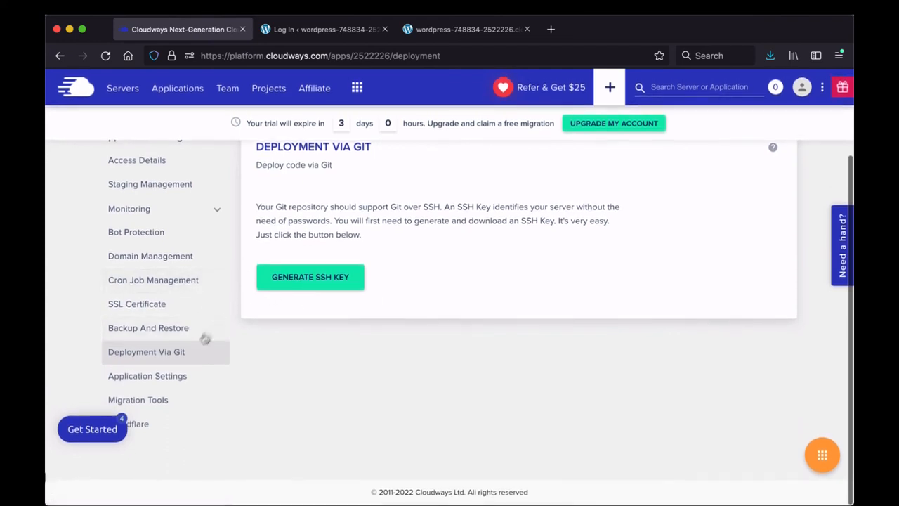
- Review the general application settings, from the folder and webroot to the Varnish, SSH access and redirection switches
click(174, 375)
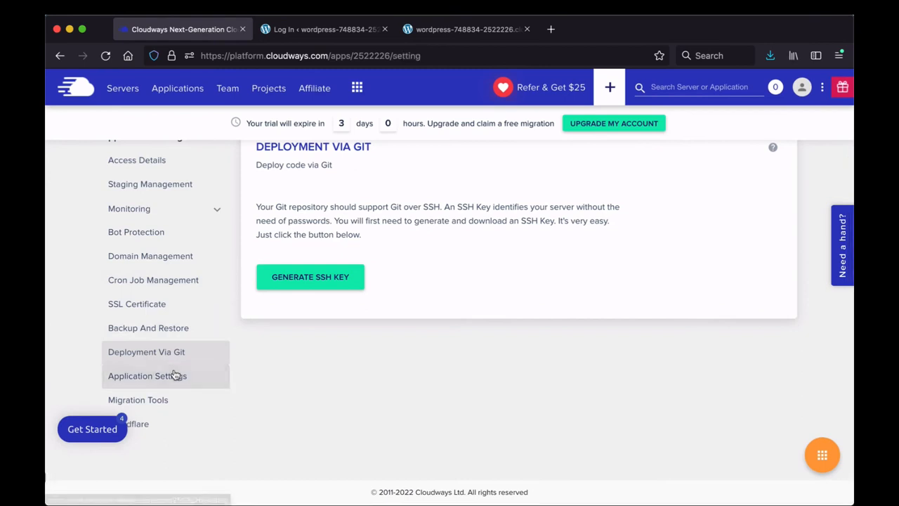
scroll(271, 301, down, 3)
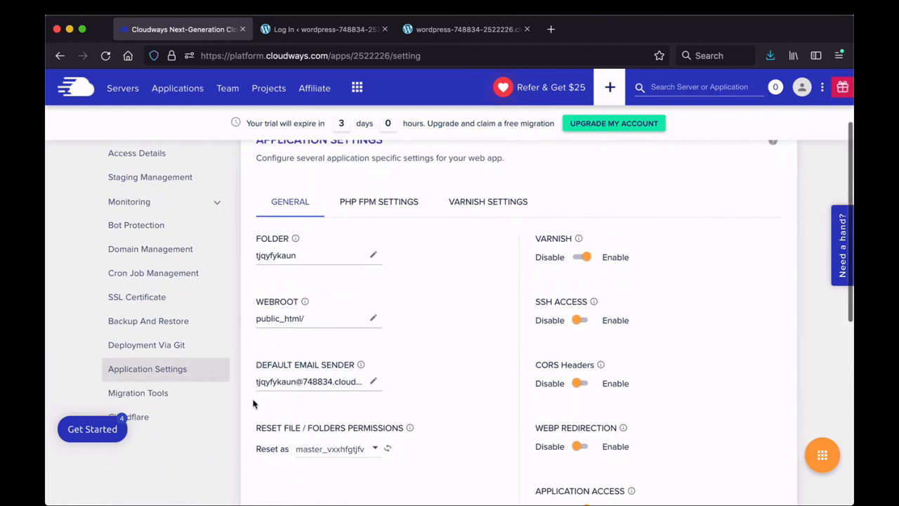
scroll(253, 402, down, 1)
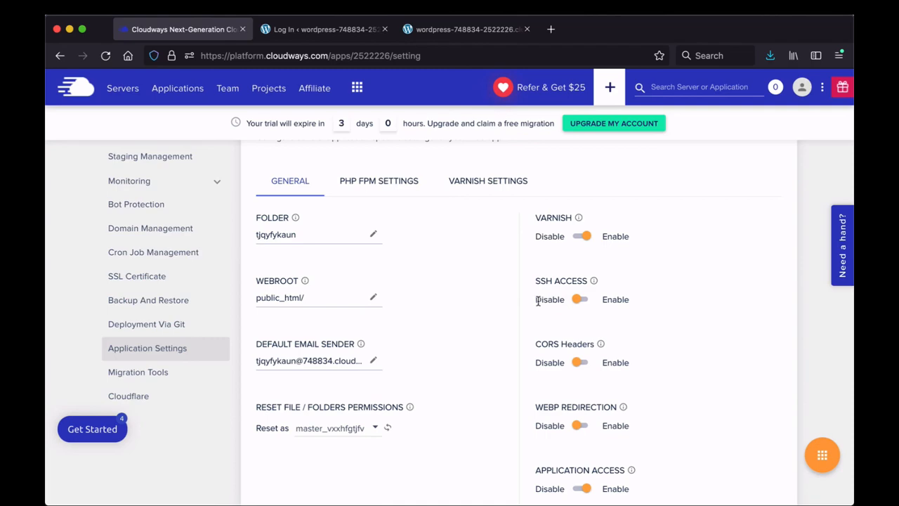
scroll(538, 300, down, 2)
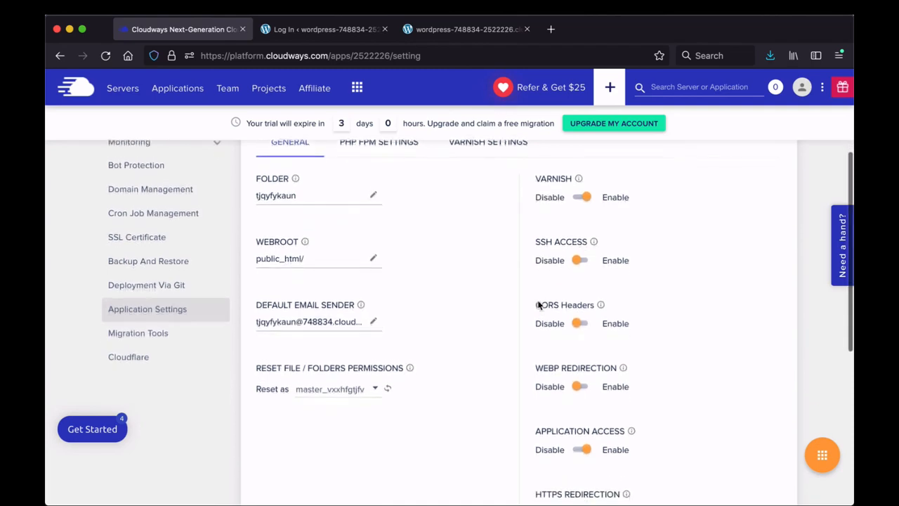
scroll(539, 304, down, 3)
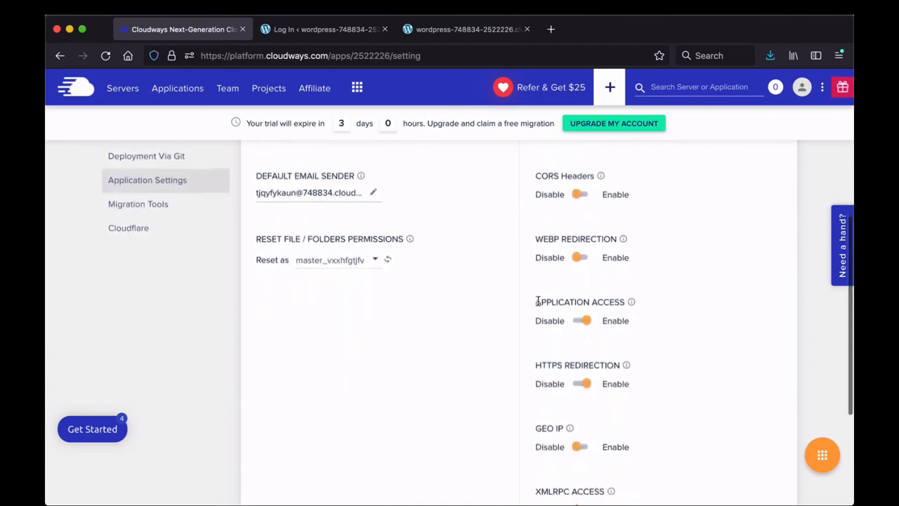
scroll(539, 304, down, 2)
scroll(539, 304, up, 5)
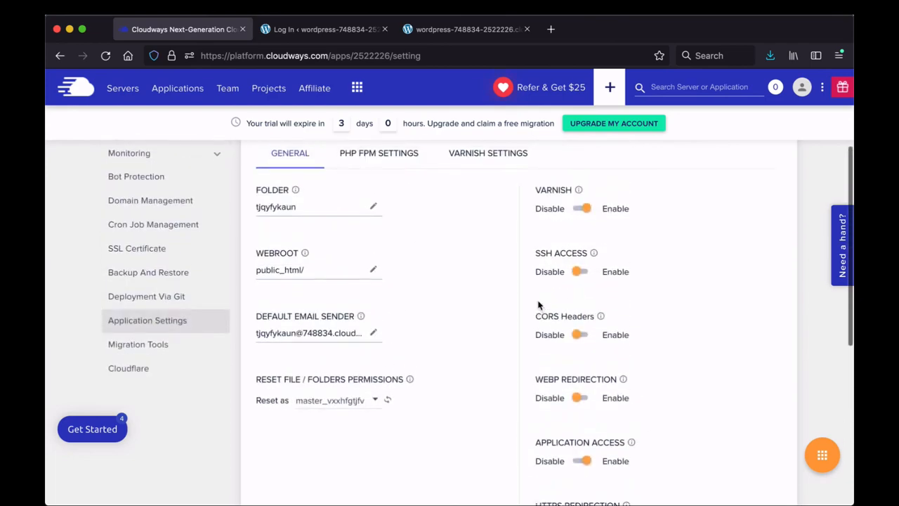
- Examine the PHP FPM directives in the application settings, enlarging their editor slightly, and view the Varnish exclusion rules
click(375, 200)
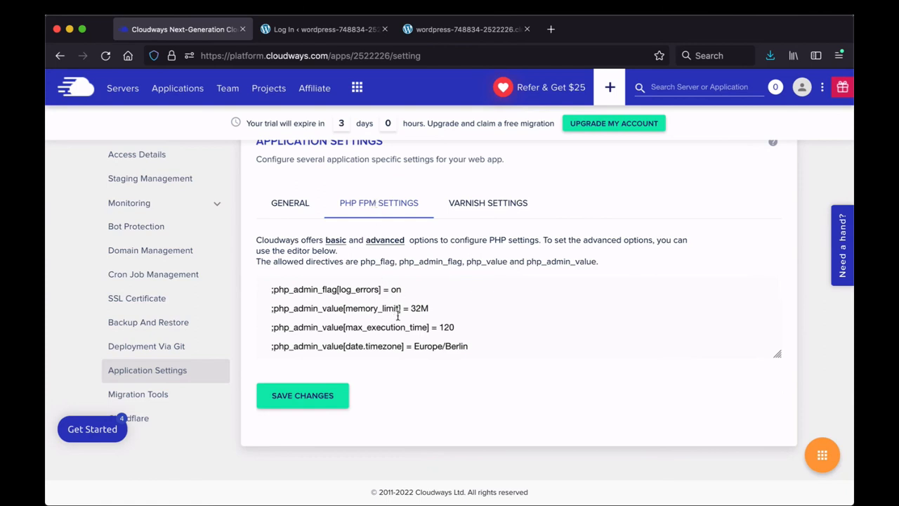
click(420, 307)
scroll(411, 313, down, 5)
scroll(408, 317, up, 4)
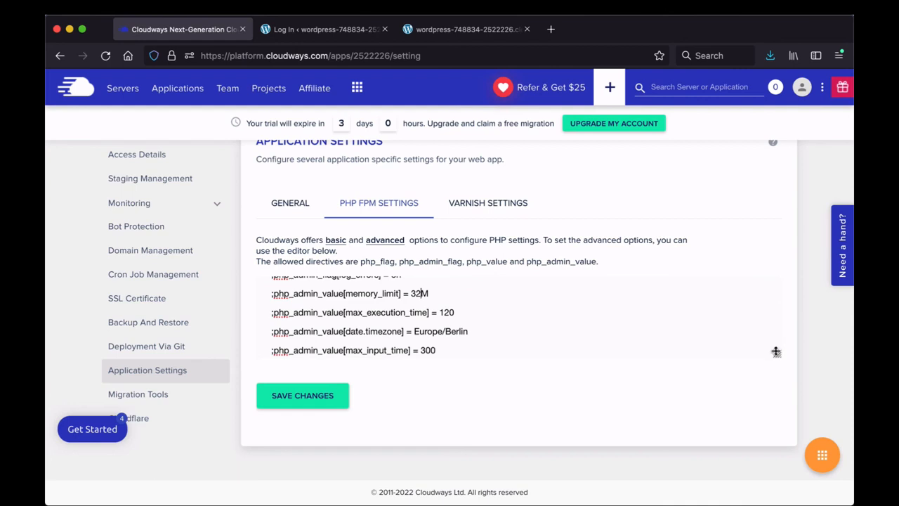
drag(776, 353, 776, 365)
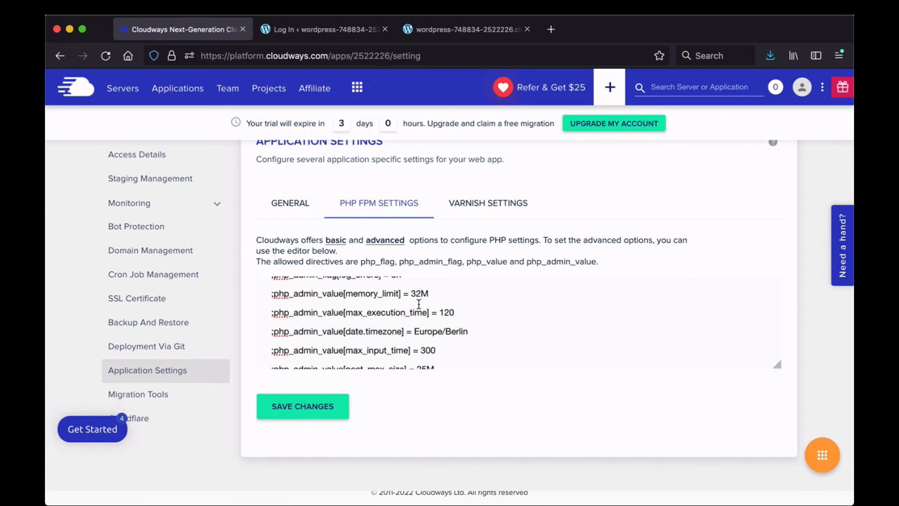
click(472, 211)
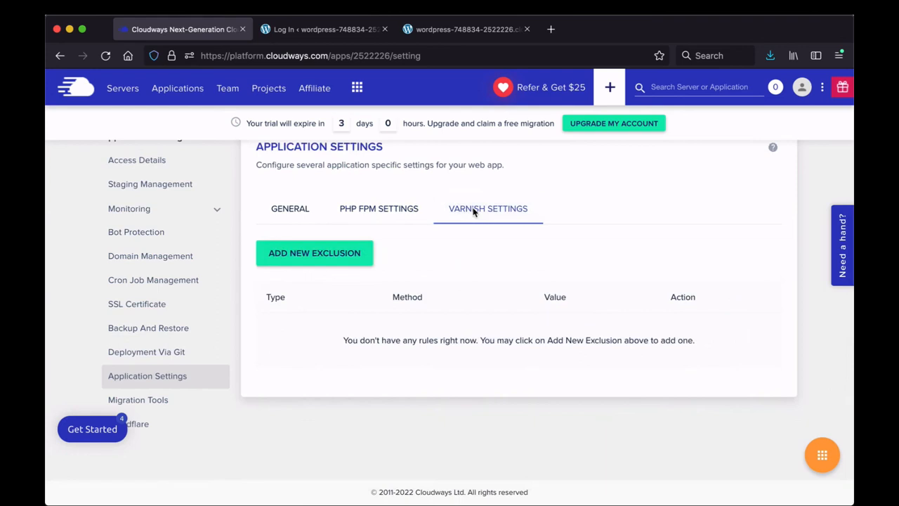
- Review the application's migration tools and the WordPress Migration download
click(156, 400)
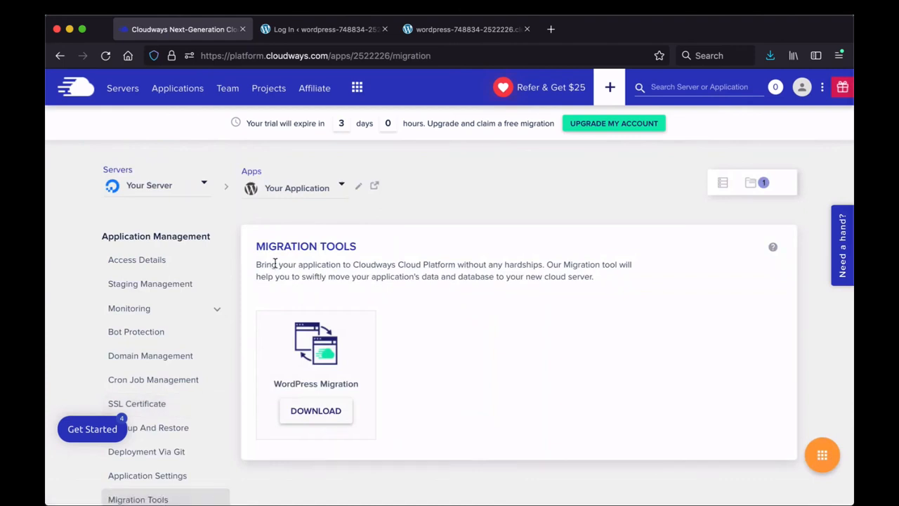
scroll(274, 262, down, 1)
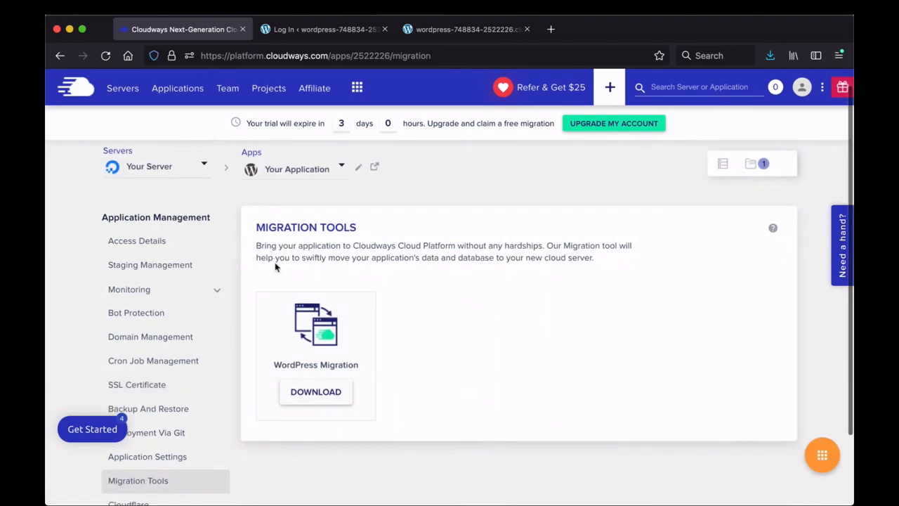
scroll(274, 267, down, 1)
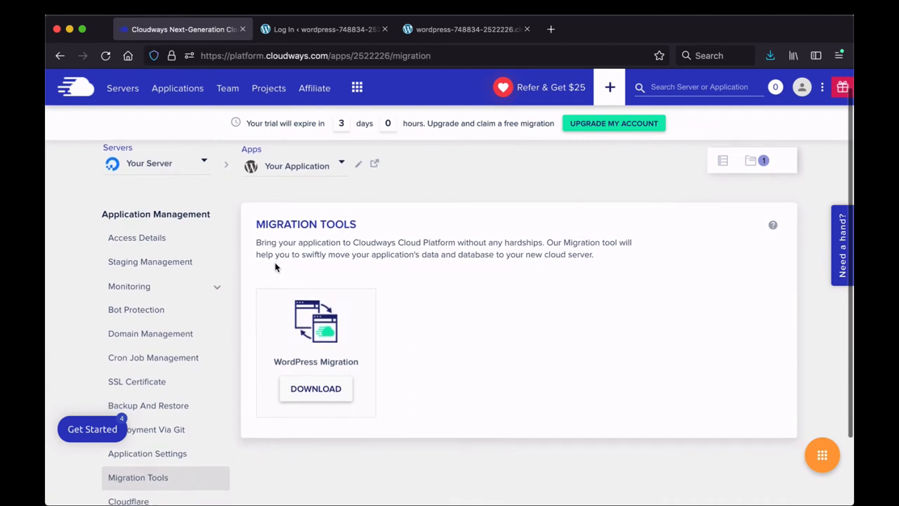
scroll(274, 267, down, 1)
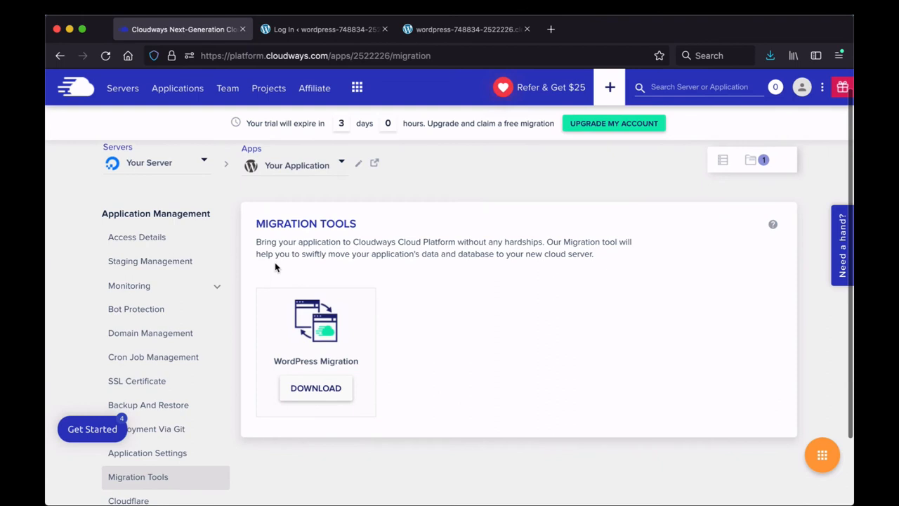
scroll(275, 267, down, 3)
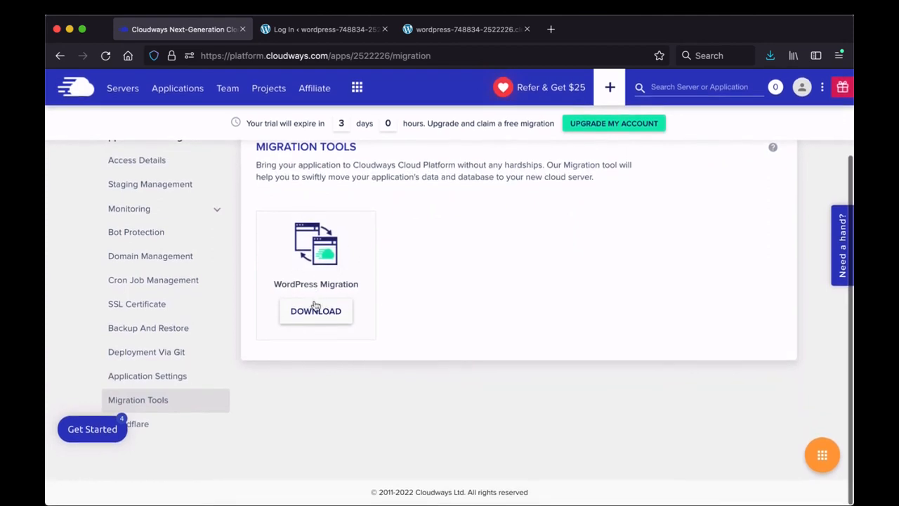
- View the application's Cloudflare Enterprise features, and return to the list of servers
click(165, 427)
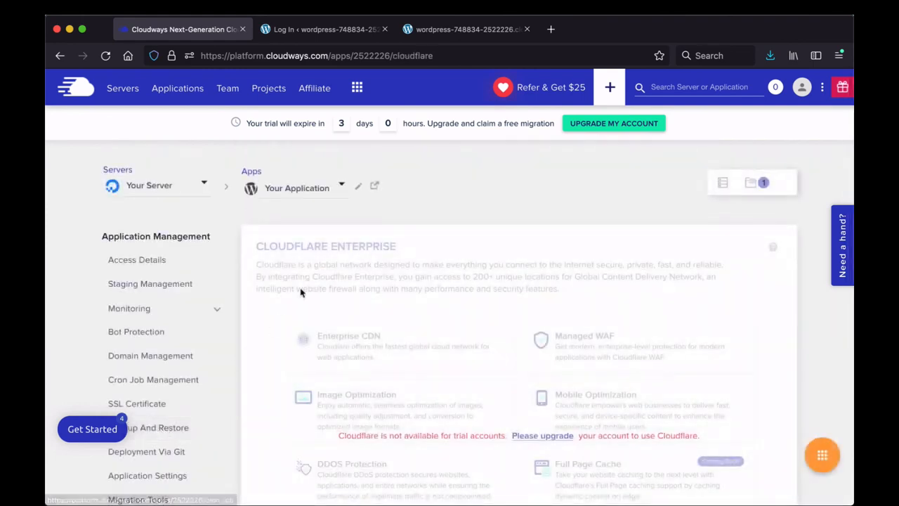
scroll(300, 292, down, 1)
scroll(301, 292, up, 1)
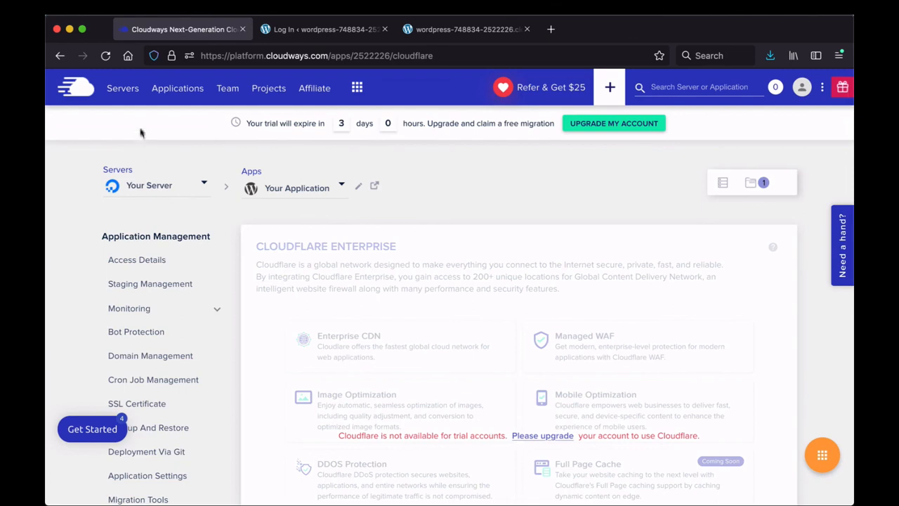
click(120, 99)
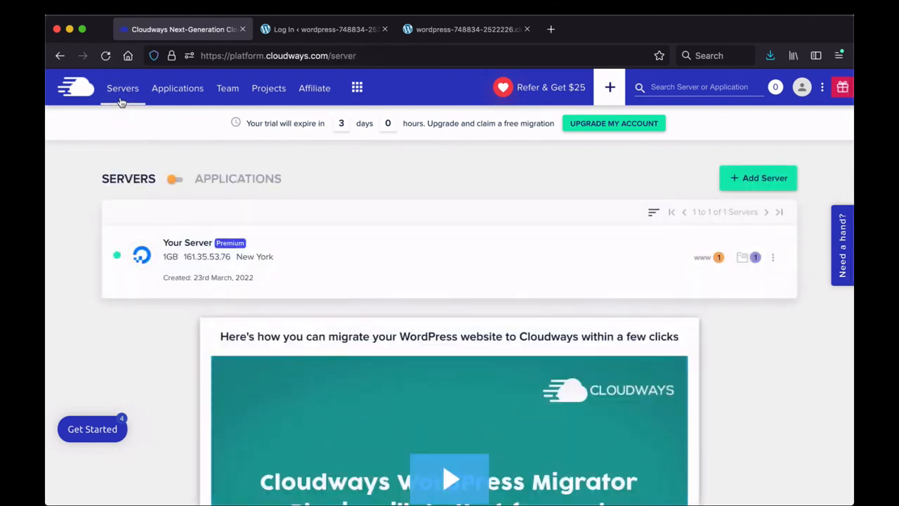